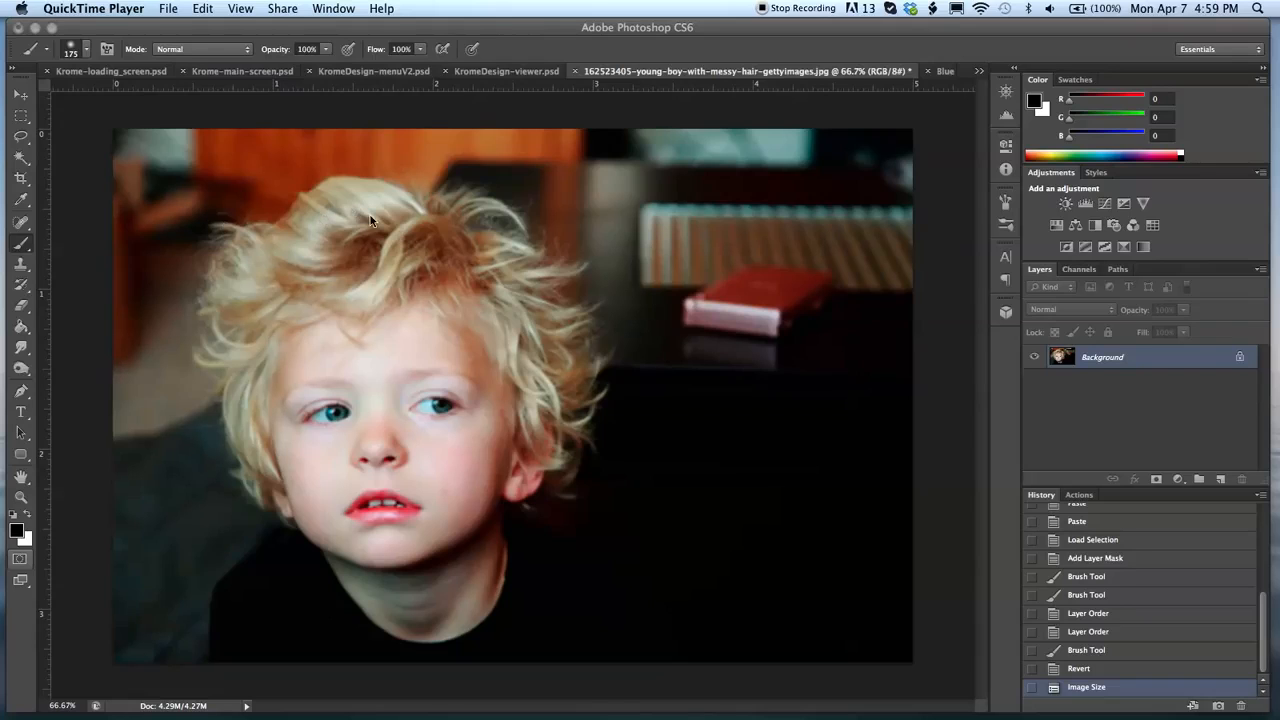
# - Compare the Red, Green and Blue channels one at a time for contrast between the boy's hair and the background
pyautogui.click(1081, 270)
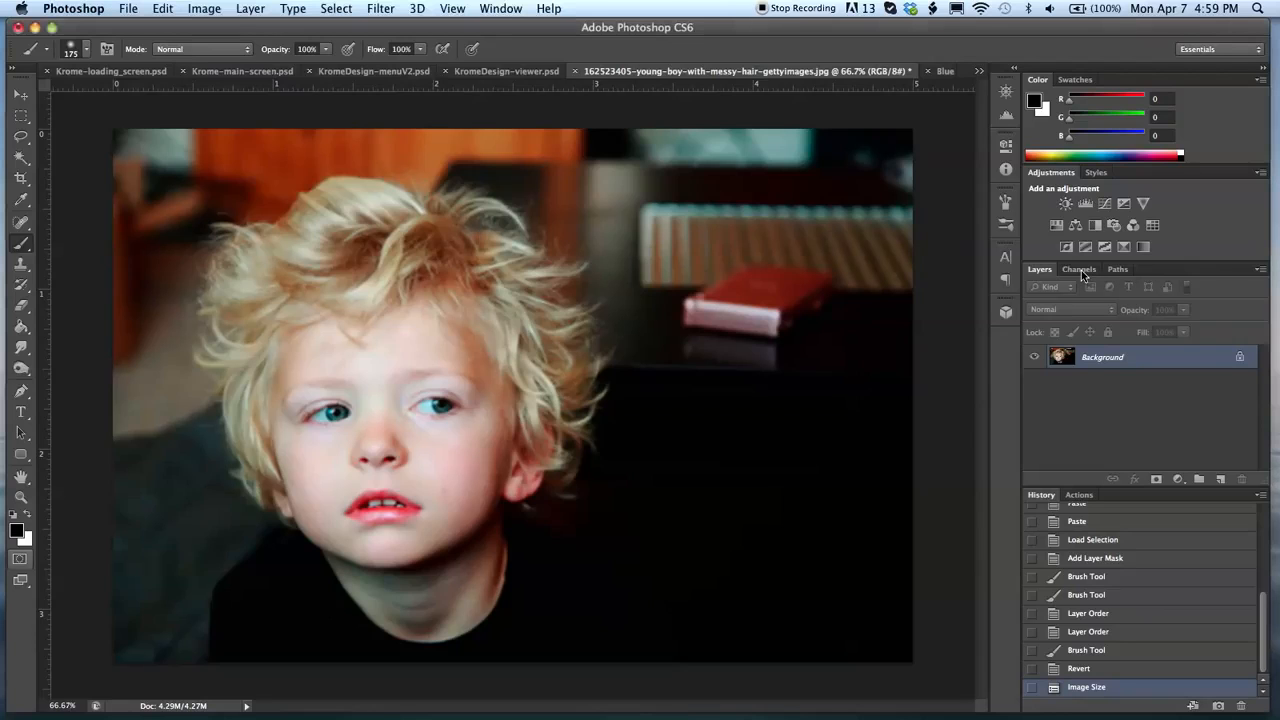
pyautogui.click(1081, 270)
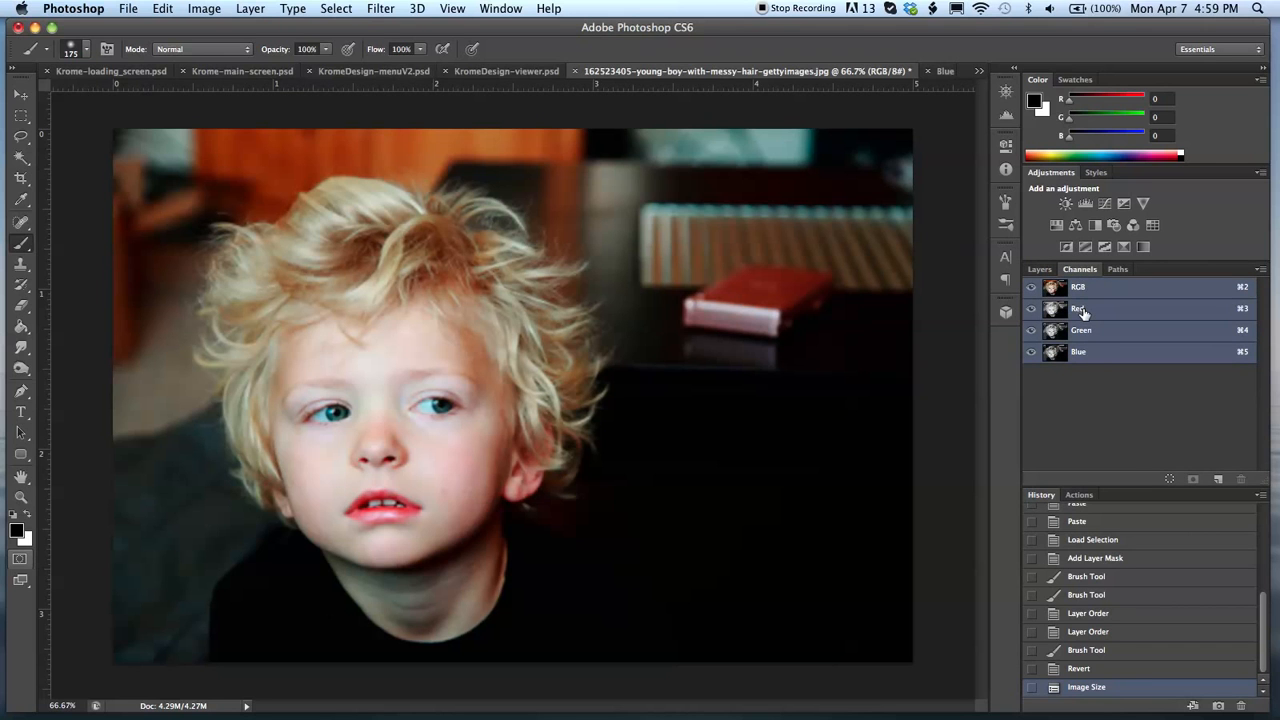
pyautogui.click(1084, 311)
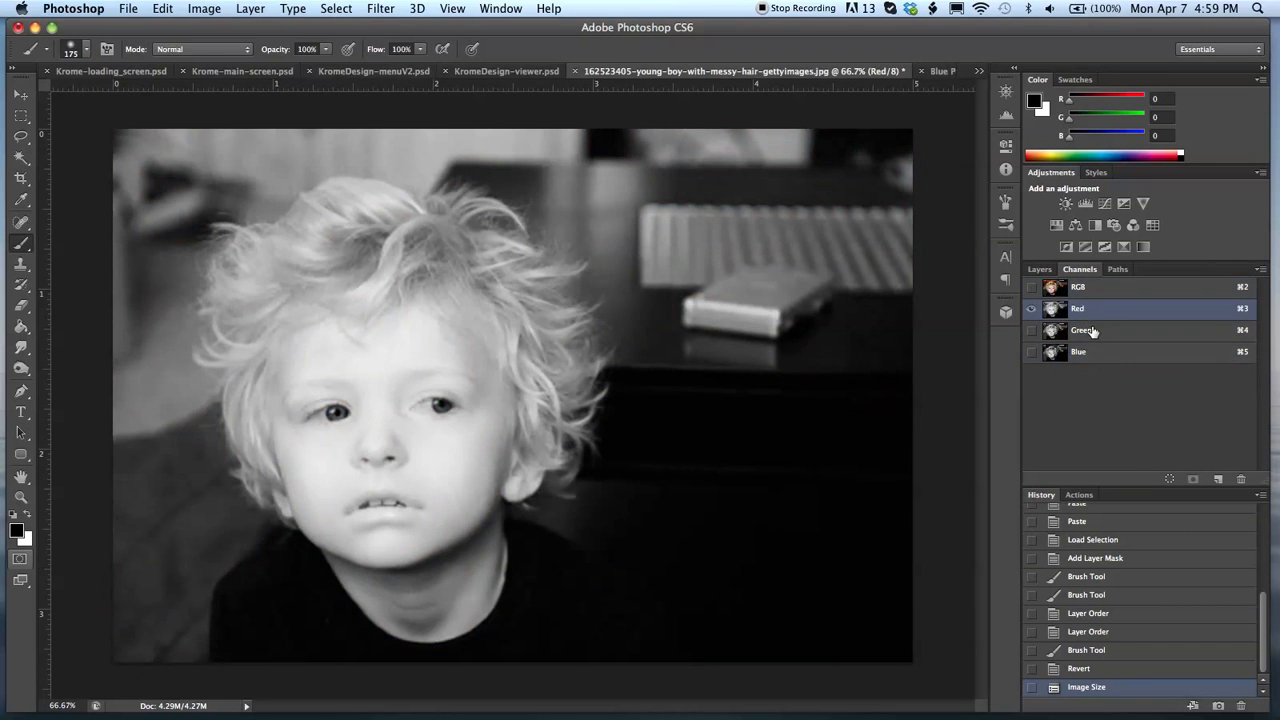
pyautogui.click(1093, 332)
pyautogui.click(1093, 350)
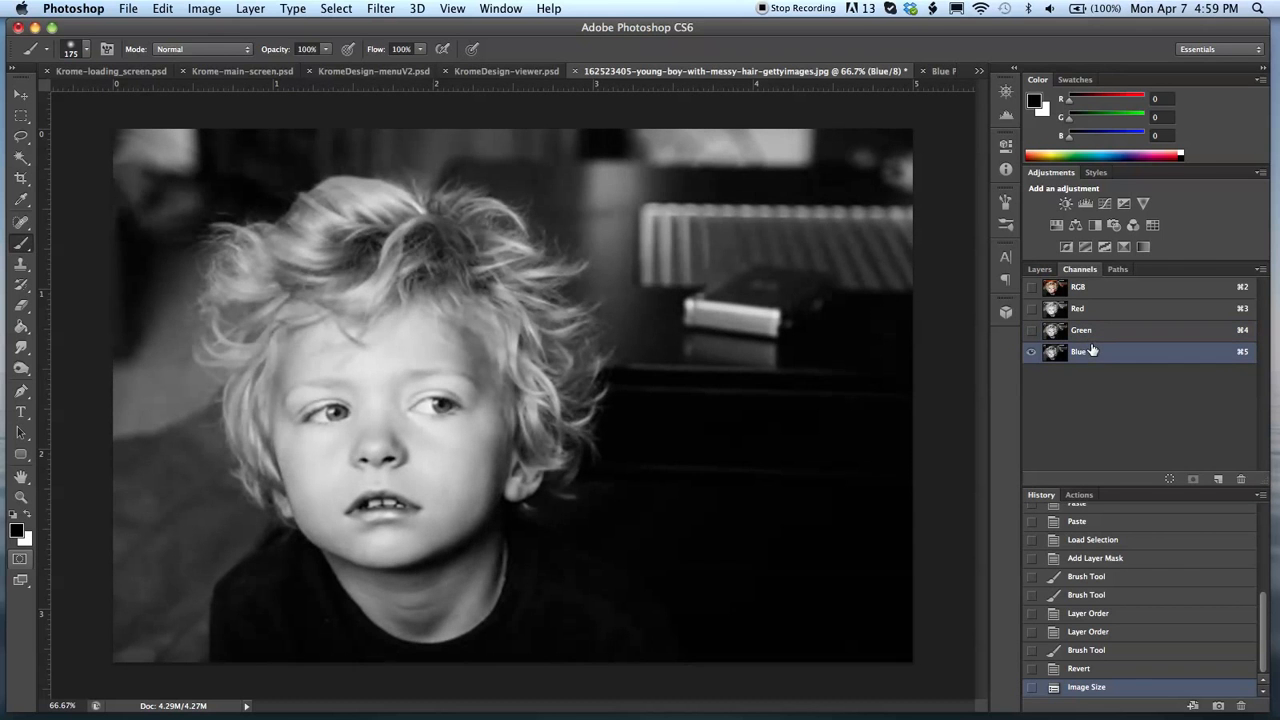
pyautogui.click(1091, 335)
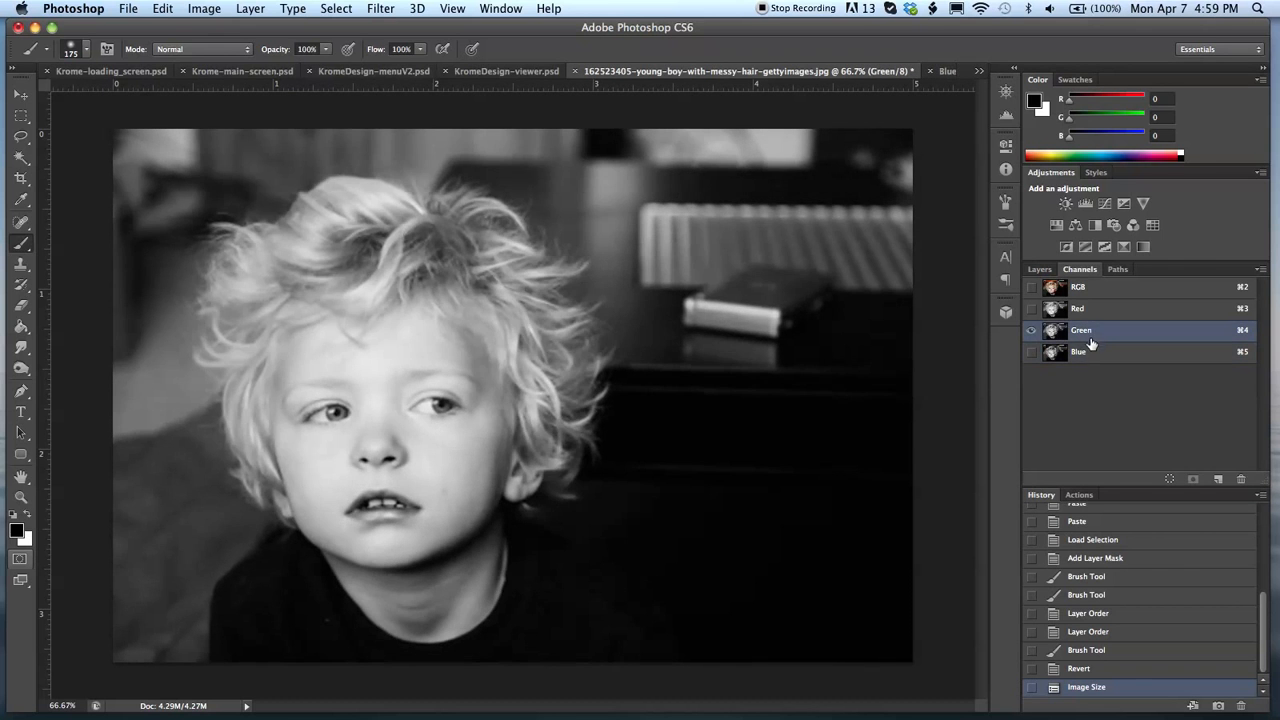
pyautogui.click(1090, 354)
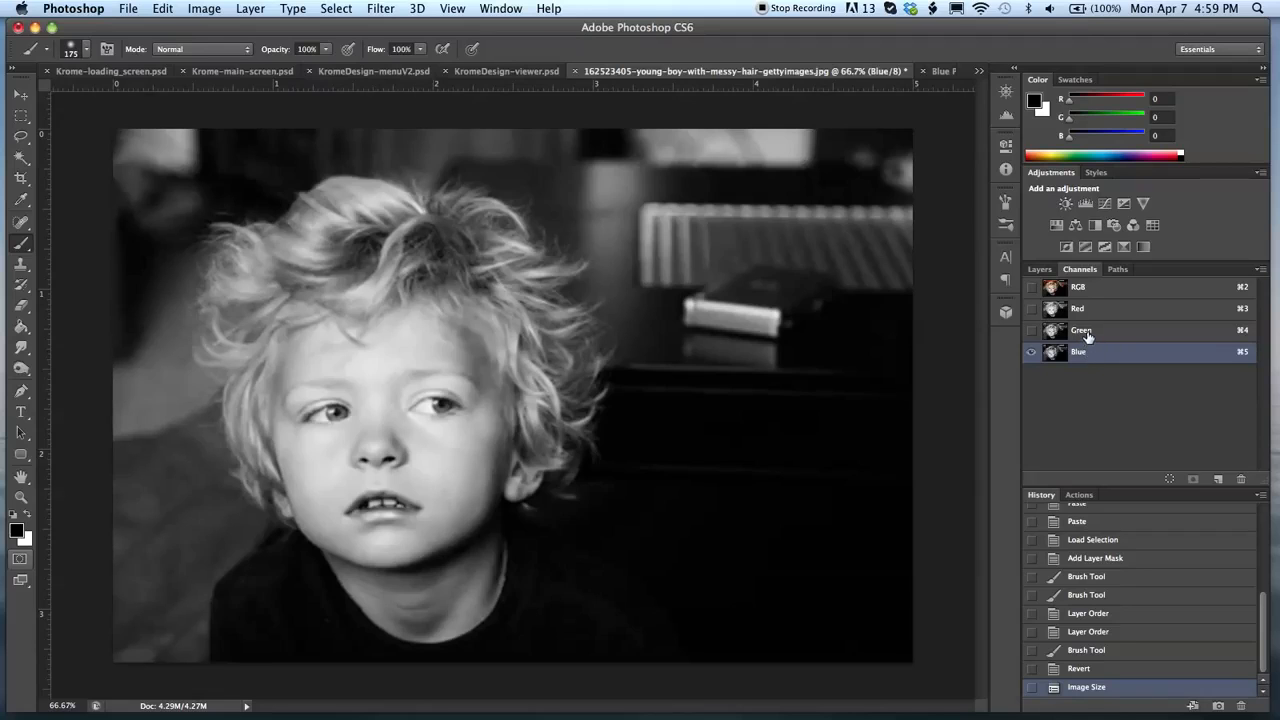
pyautogui.click(1088, 339)
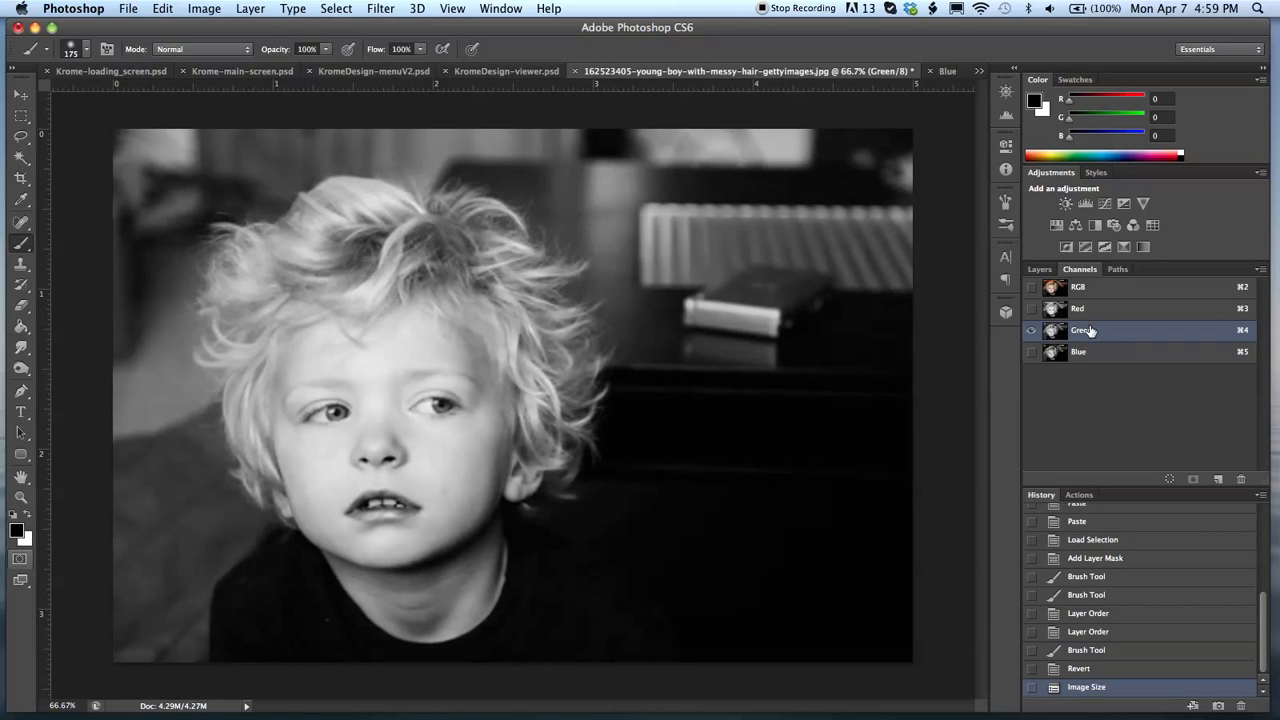
pyautogui.click(1085, 311)
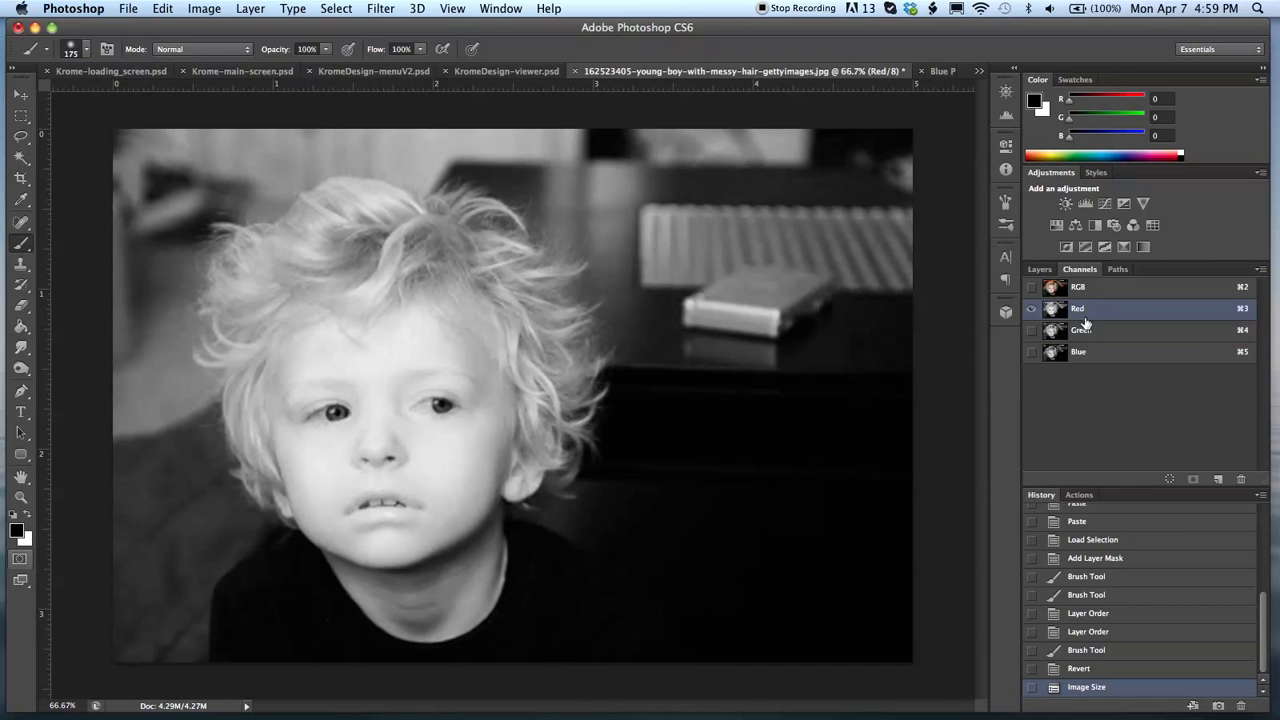
pyautogui.click(1082, 353)
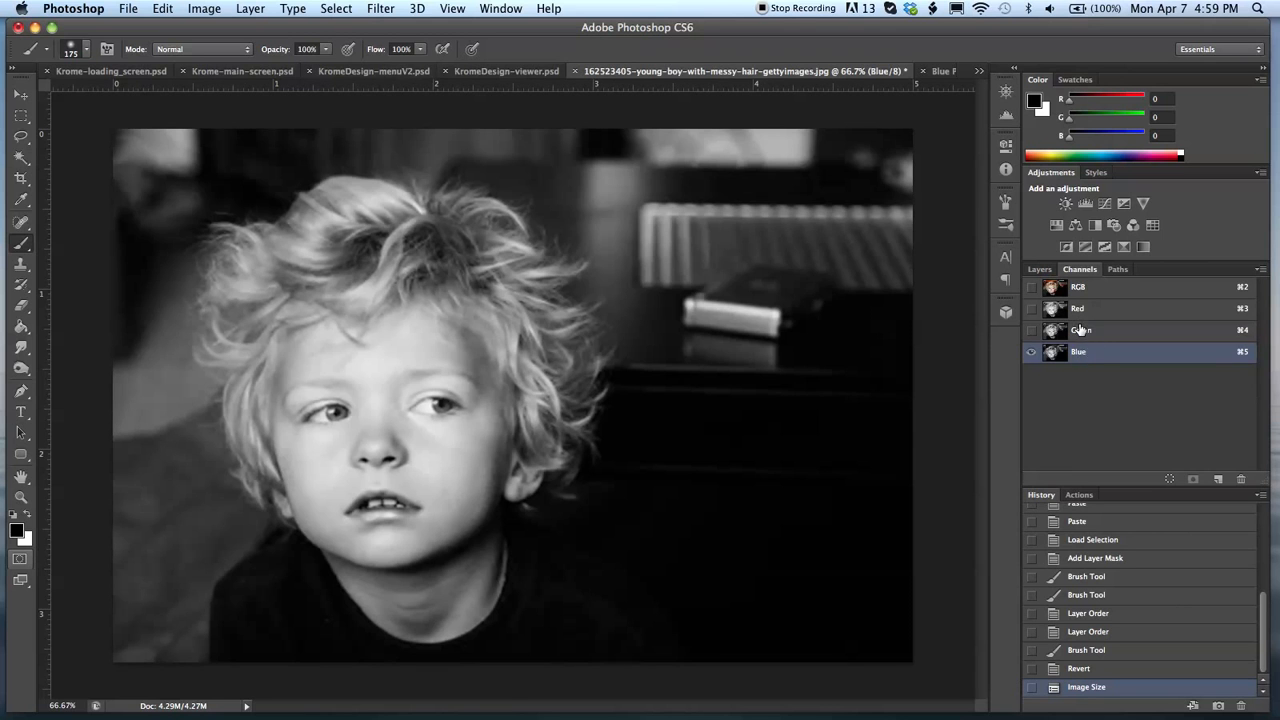
# - Duplicate the Green channel and increase the copy's contrast with Levels, setting the midtone input to 0.72 and the white input to 197
pyautogui.click(1080, 330)
pyautogui.moveTo(1092, 332); pyautogui.dragTo(1221, 476)
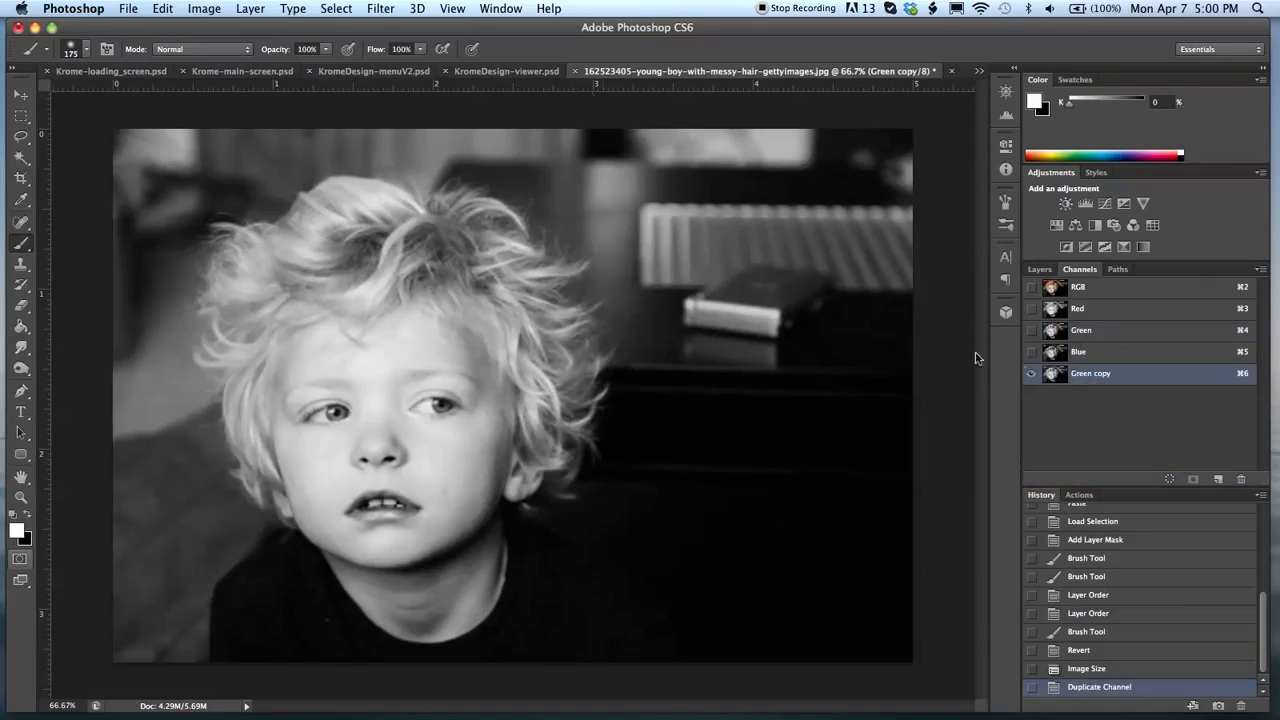
pyautogui.click(204, 8)
pyautogui.moveTo(221, 66)
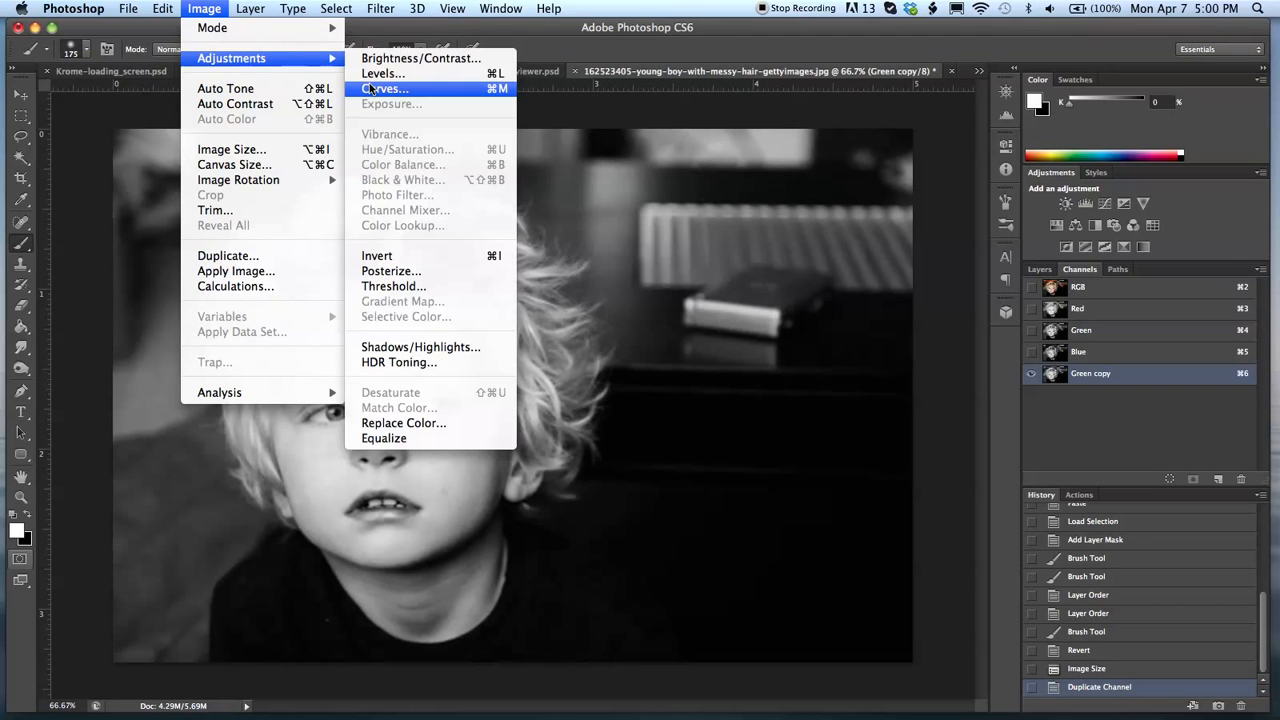
pyautogui.click(387, 78)
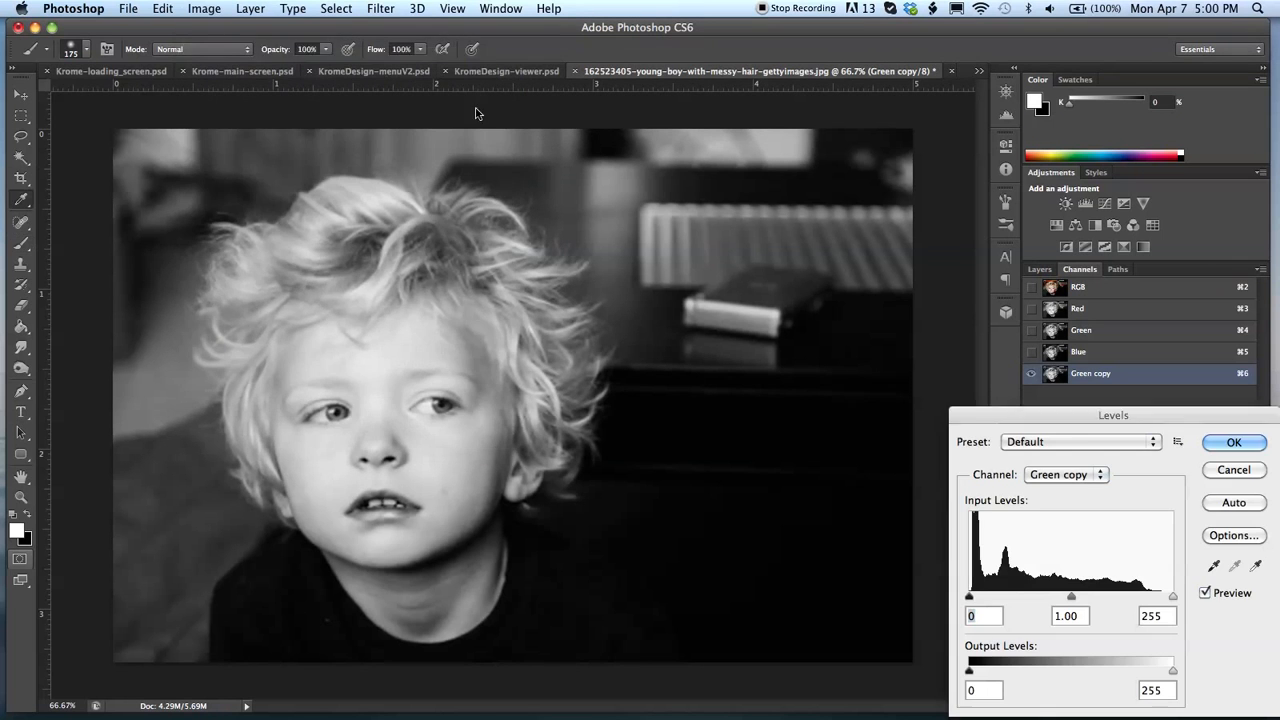
pyautogui.moveTo(1076, 417); pyautogui.dragTo(951, 374)
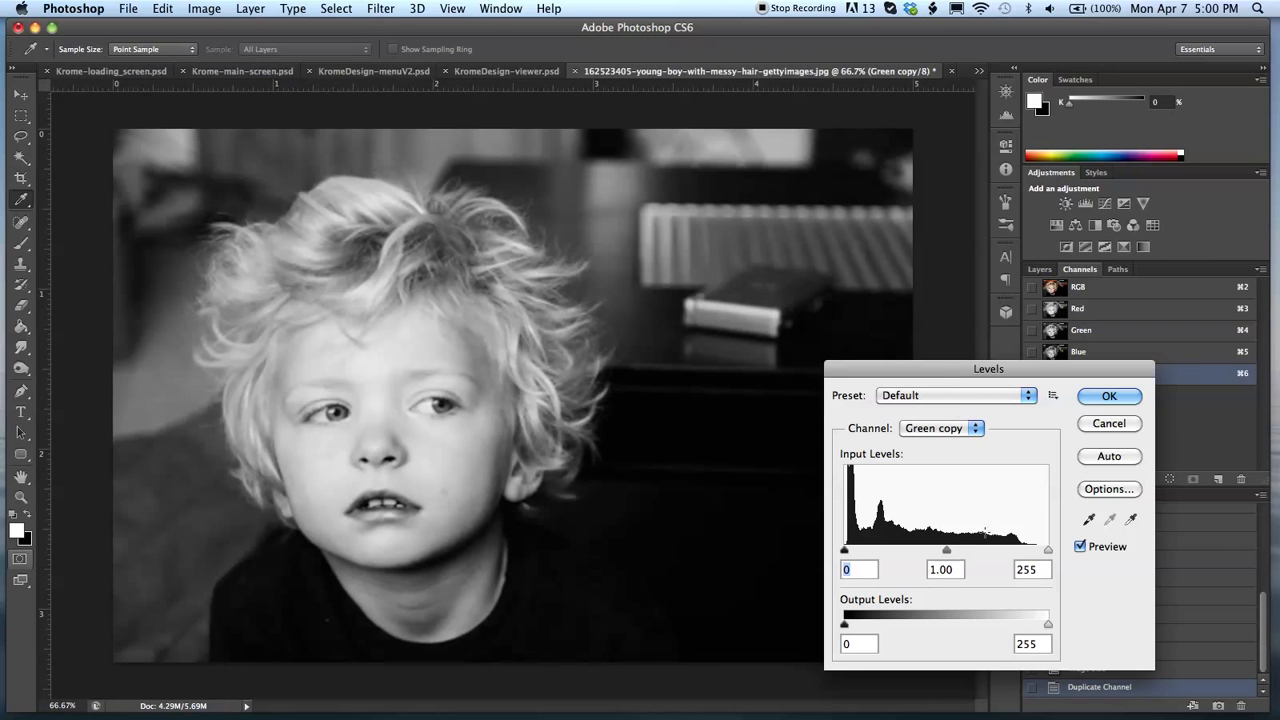
pyautogui.moveTo(947, 554); pyautogui.dragTo(960, 553)
pyautogui.moveTo(1047, 546); pyautogui.dragTo(1000, 549)
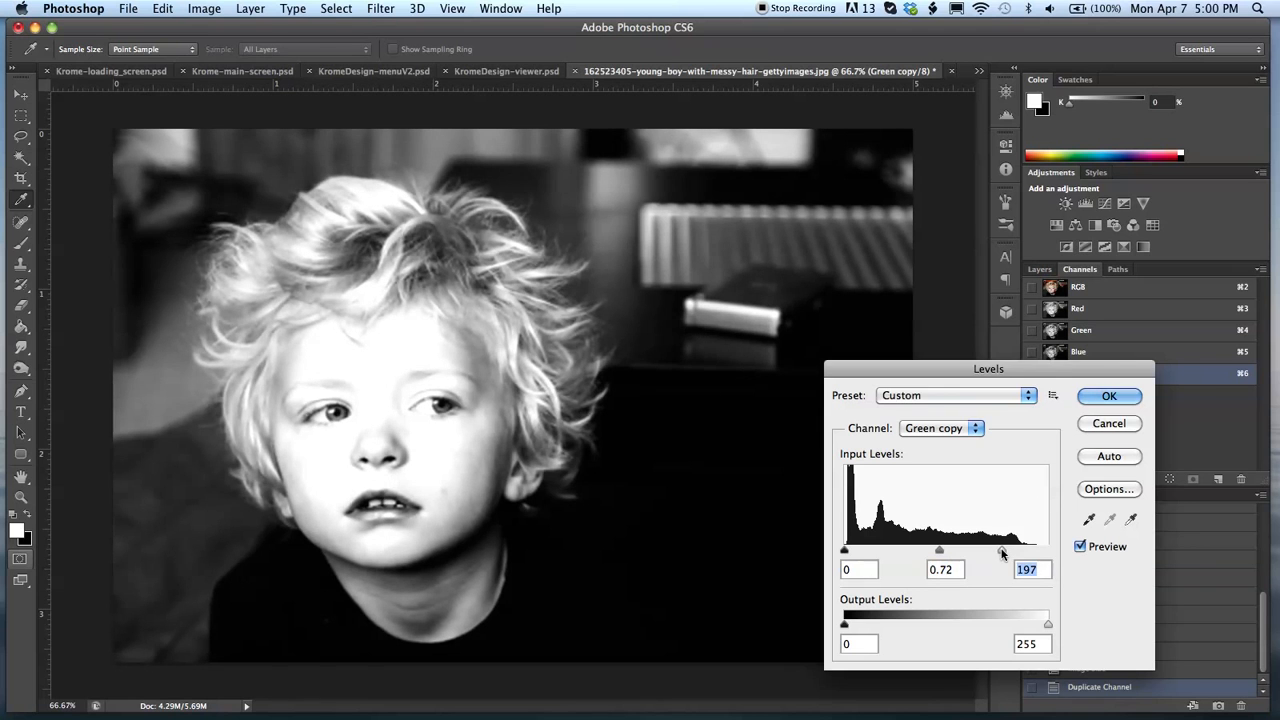
pyautogui.click(1085, 396)
pyautogui.press('b')
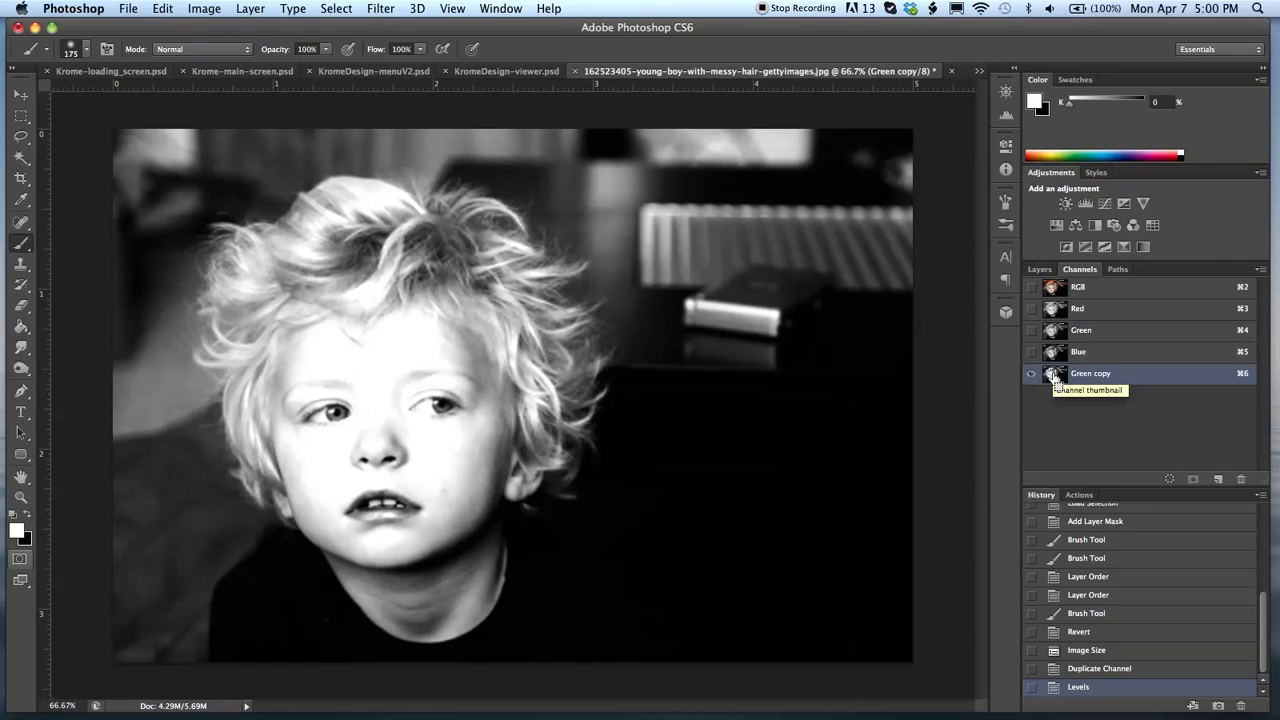
# - Load the Green copy channel as a selection and return to the RGB composite in the layer list
pyautogui.keyDown('super'); pyautogui.click(1055, 376); pyautogui.keyUp('super')
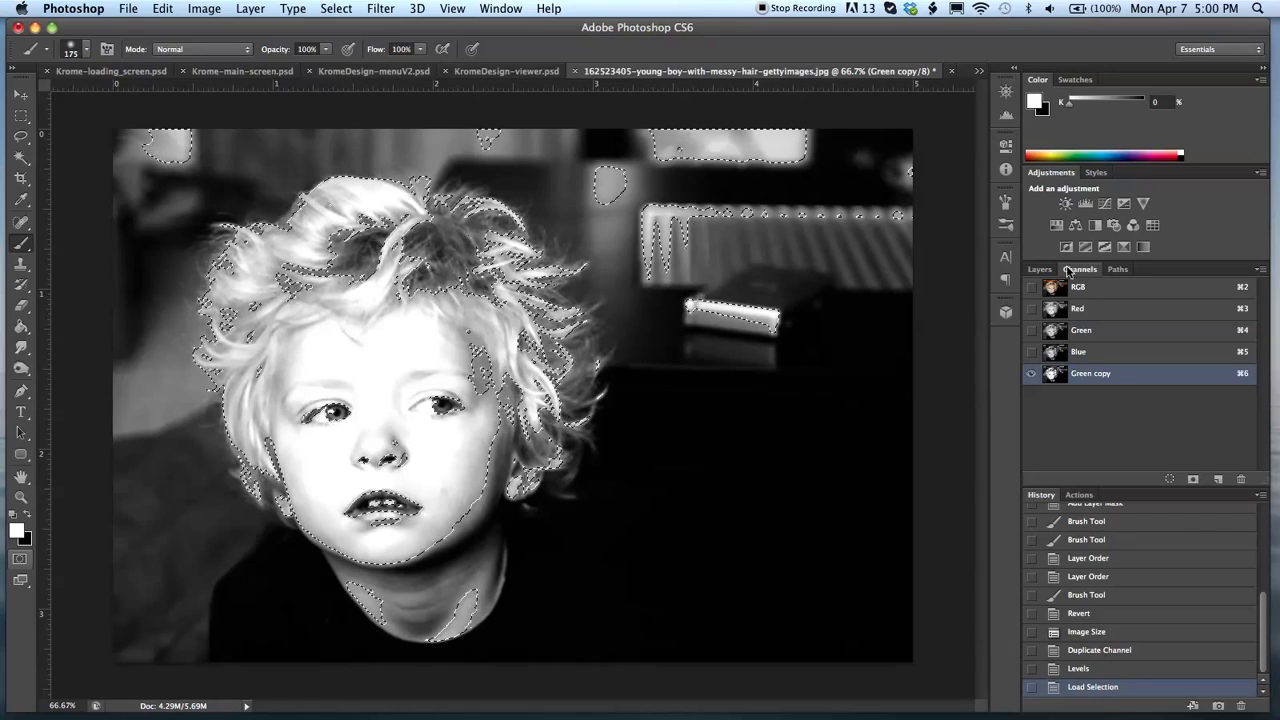
pyautogui.click(1111, 292)
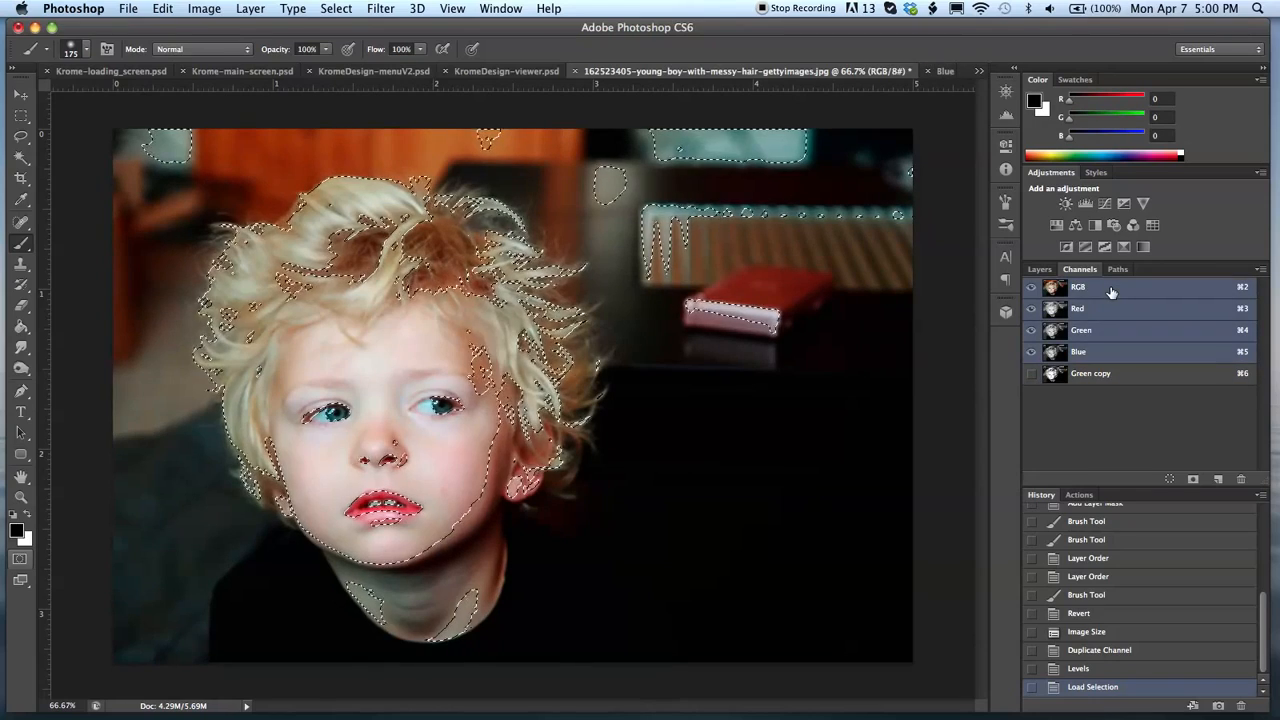
pyautogui.click(1038, 270)
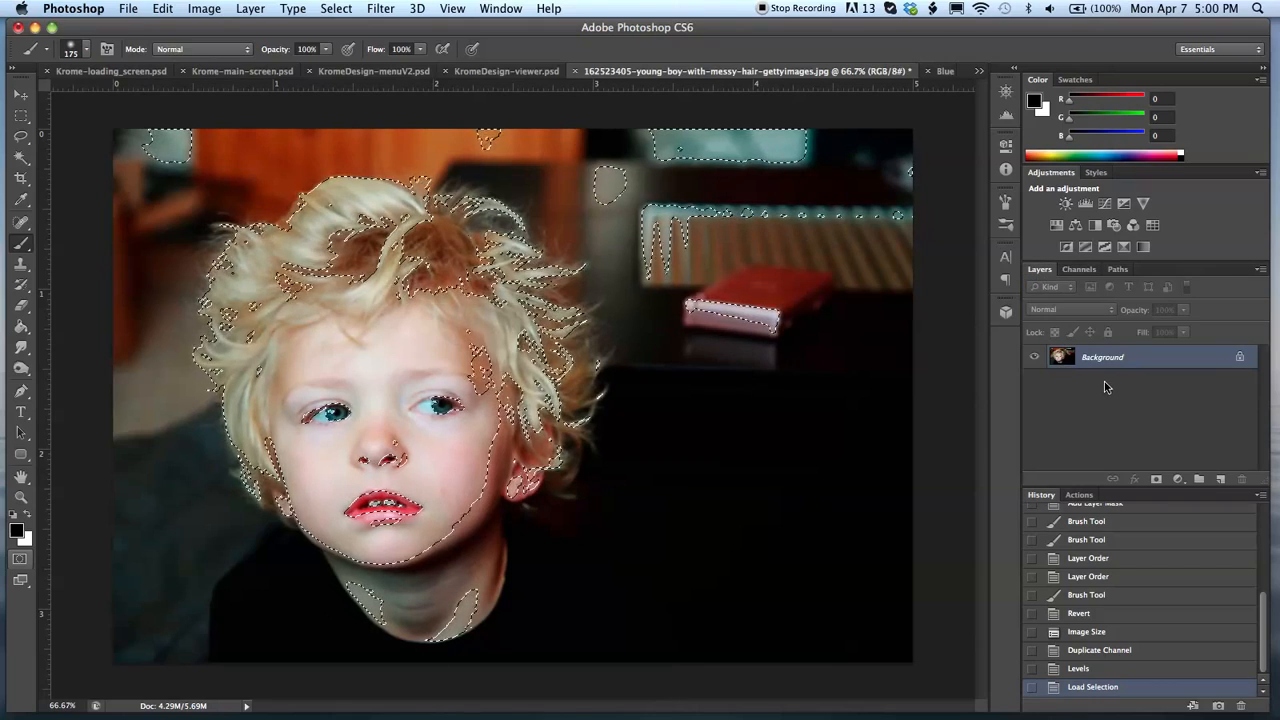
# - Duplicate the Background layer with a layer mask made from the selection, and hide the original Background layer
pyautogui.moveTo(1147, 364); pyautogui.dragTo(1219, 478)
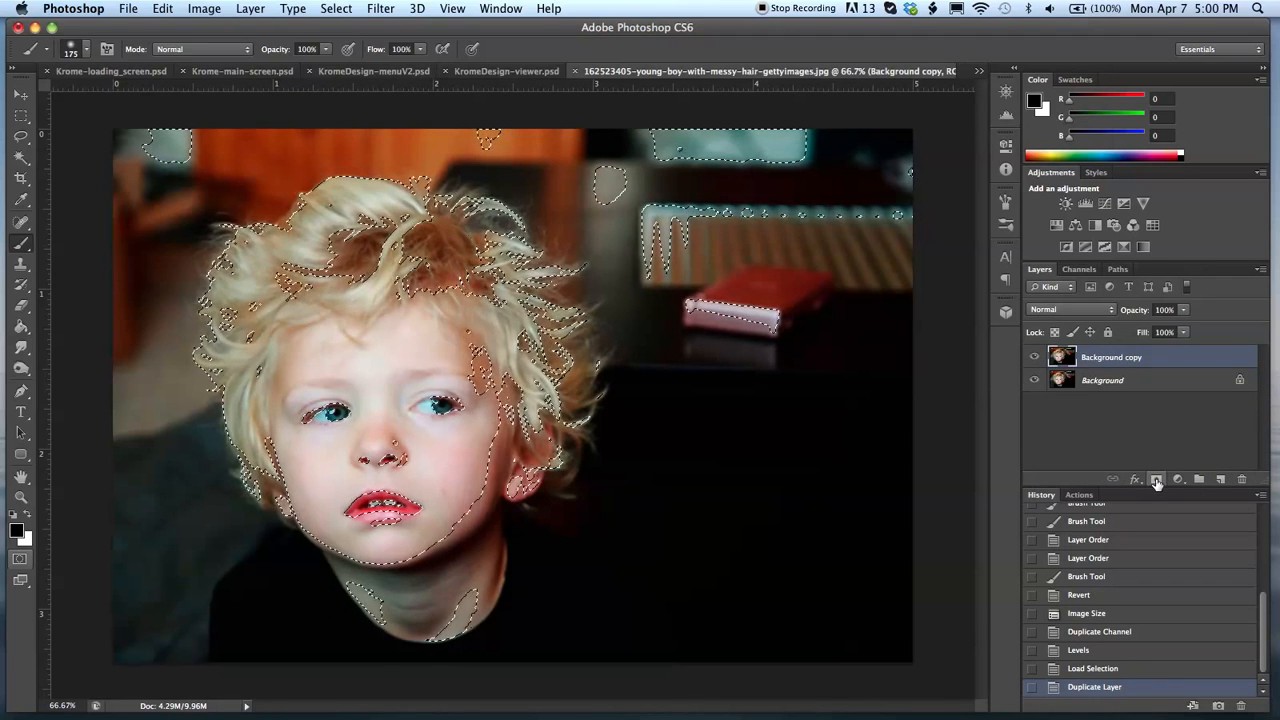
pyautogui.click(1157, 480)
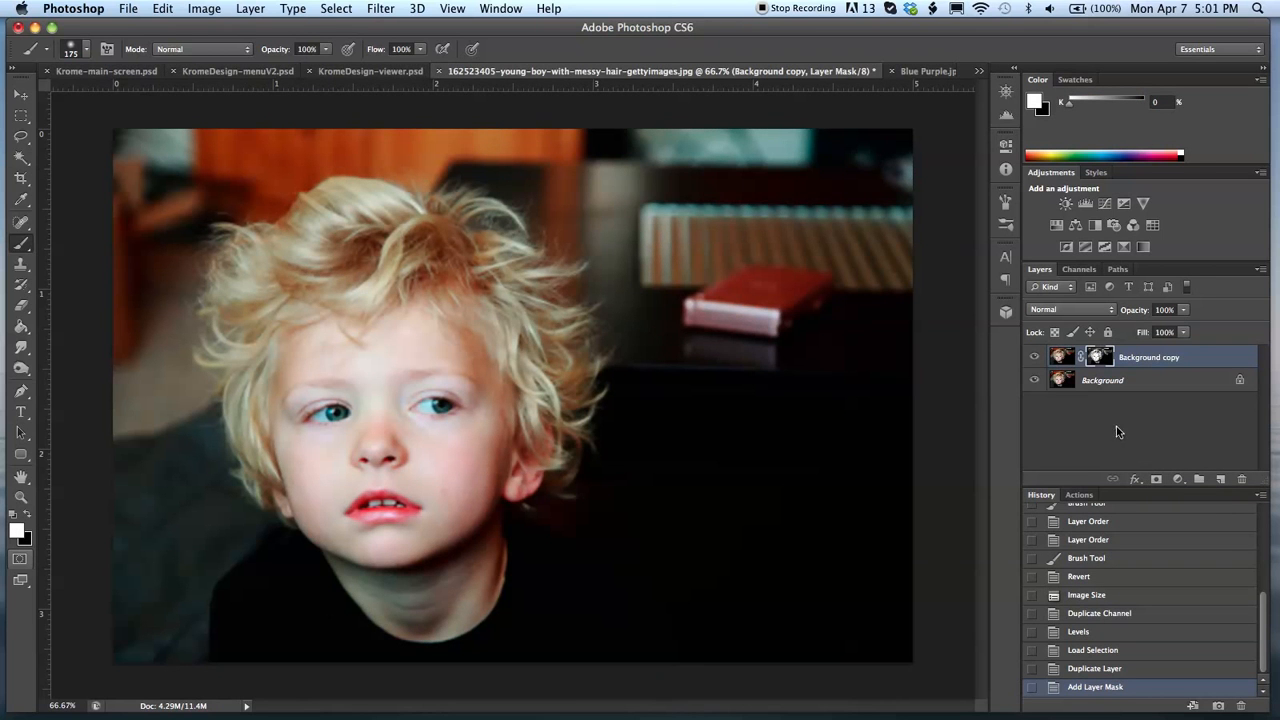
pyautogui.click(1035, 380)
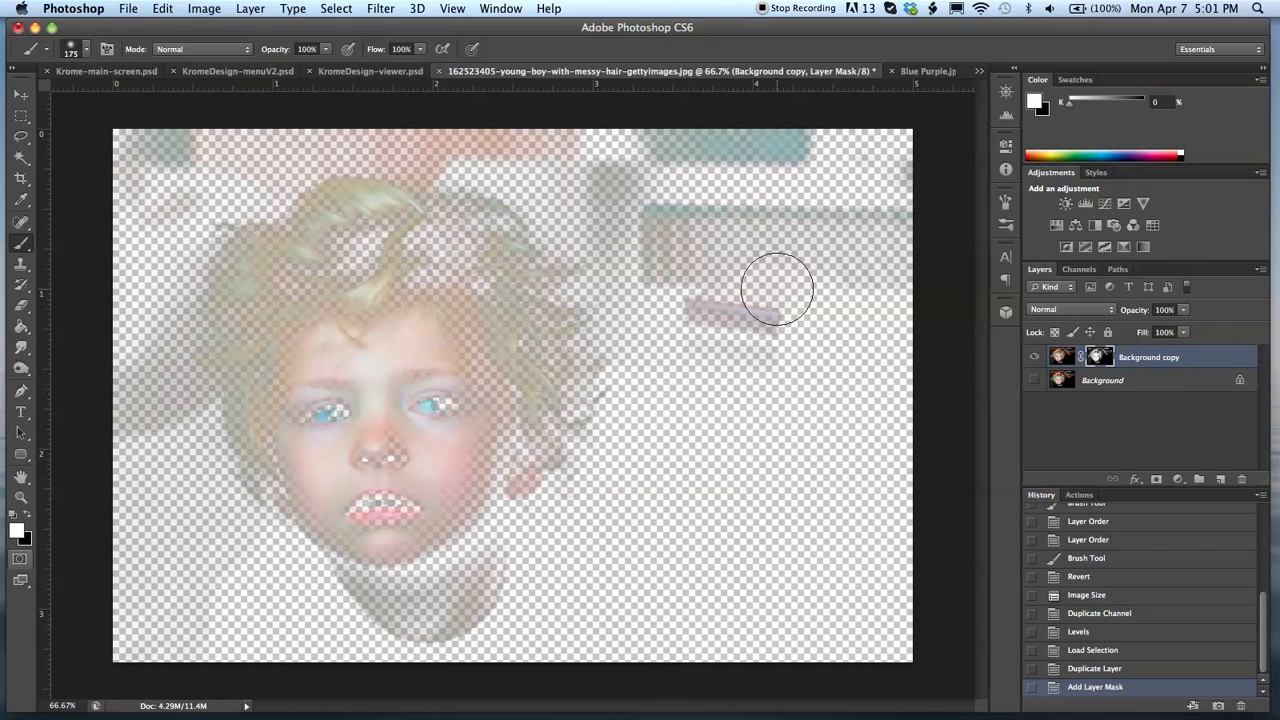
# - Copy the whole Blue Purple.jpg backdrop into the portrait document and place it beneath the masked Background copy layer
pyautogui.click(927, 71)
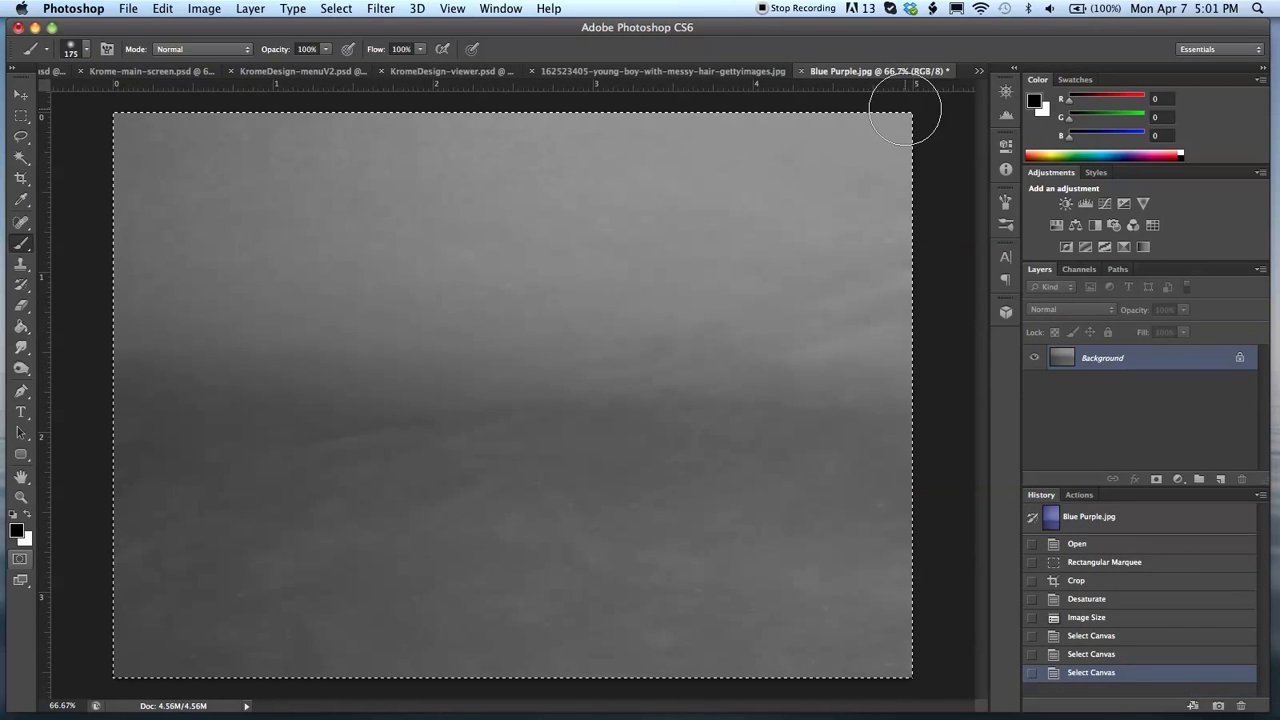
pyautogui.press('super+a')
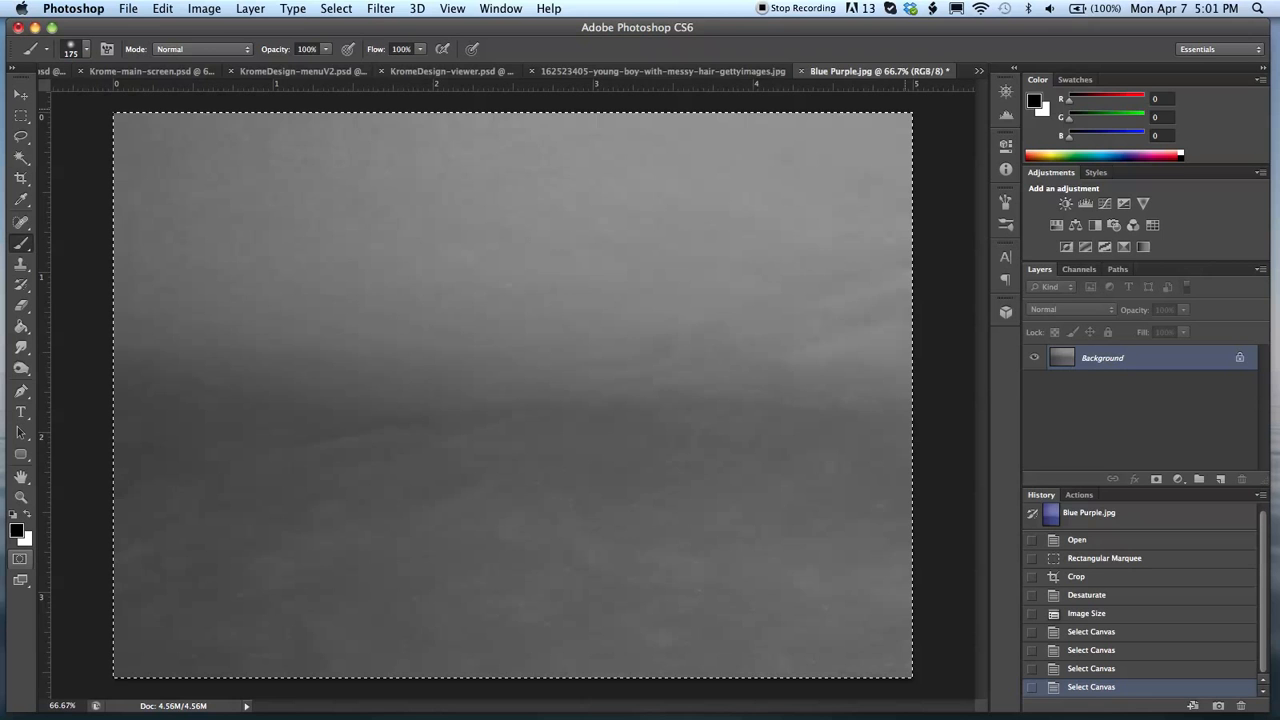
pyautogui.click(686, 74)
pyautogui.press('super+v')
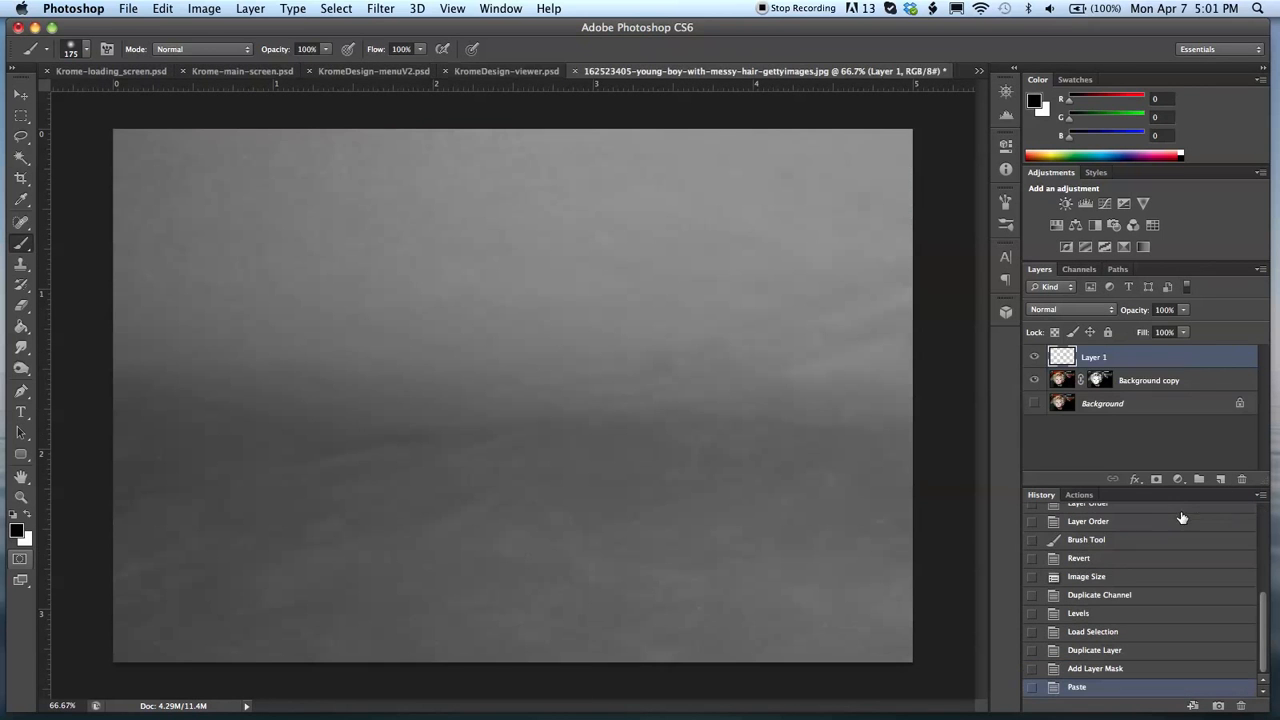
pyautogui.moveTo(1147, 362); pyautogui.dragTo(1150, 393)
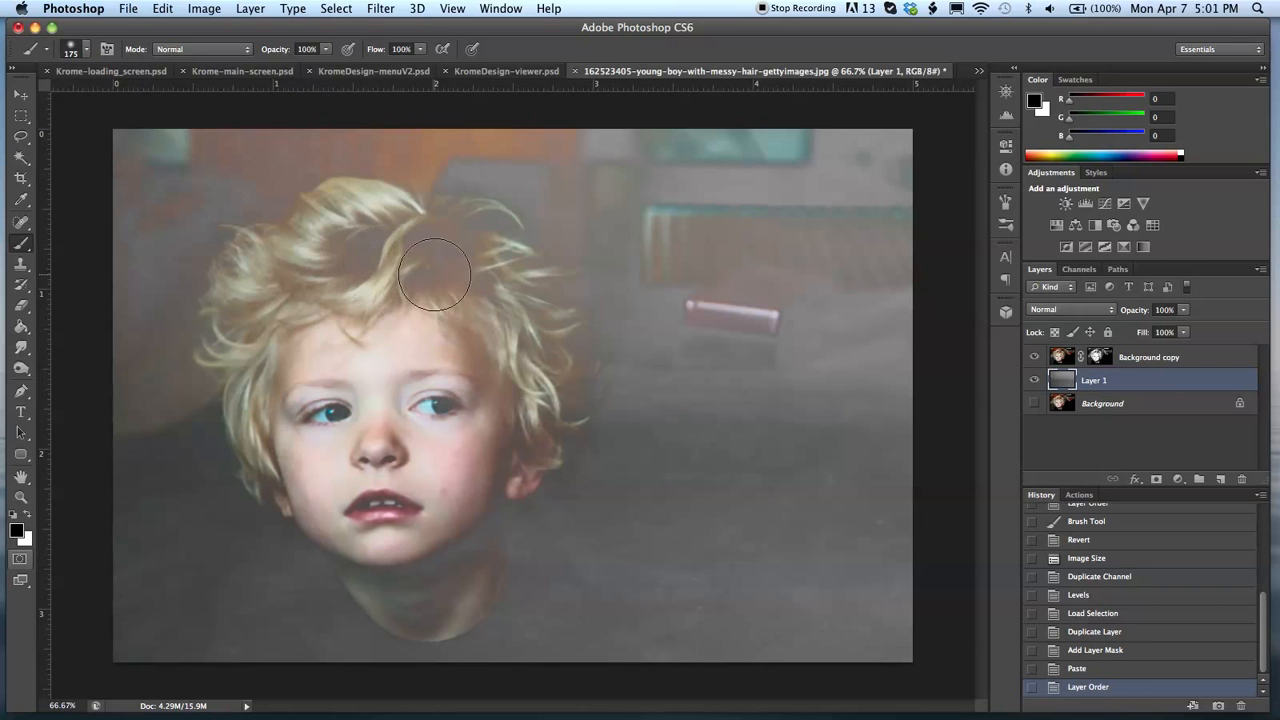
# - Paint white on the Background copy's layer mask over the boy's face, chin and inner hair to make them fully opaque
pyautogui.click(1098, 357)
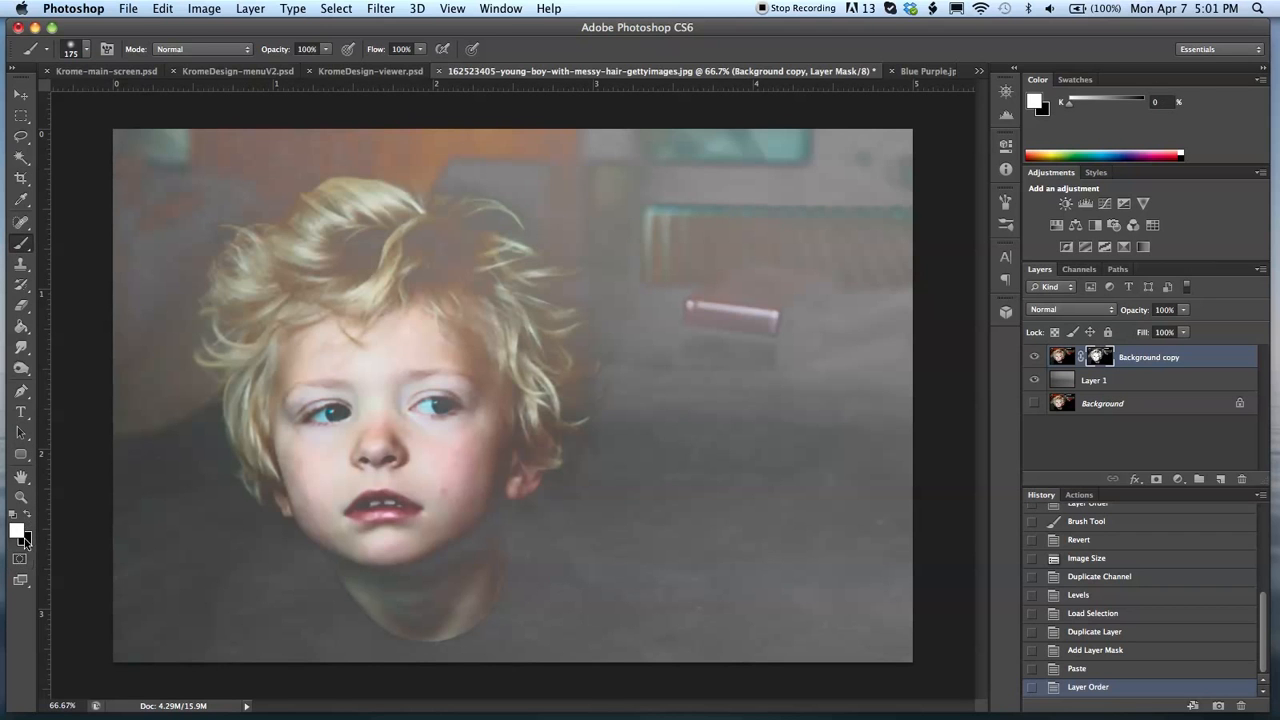
pyautogui.press('x')
pyautogui.press('x')
pyautogui.press('x')
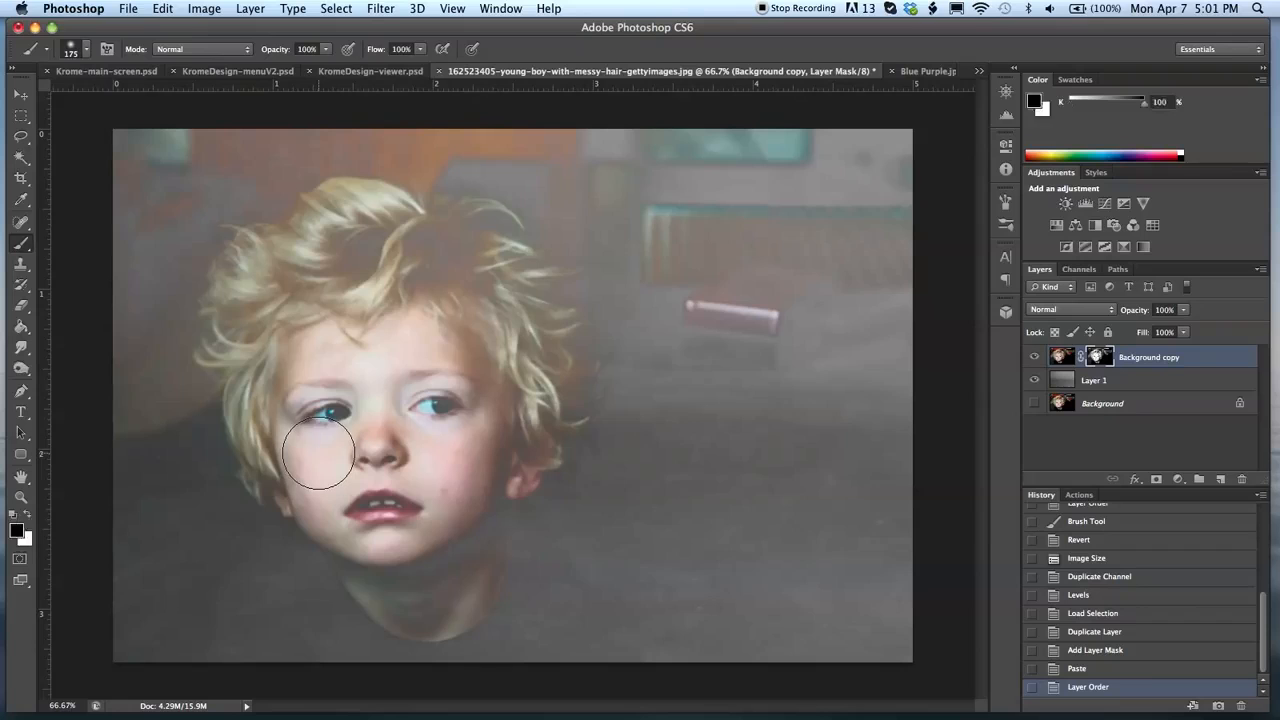
pyautogui.press('x')
pyautogui.press('x')
pyautogui.press('x')
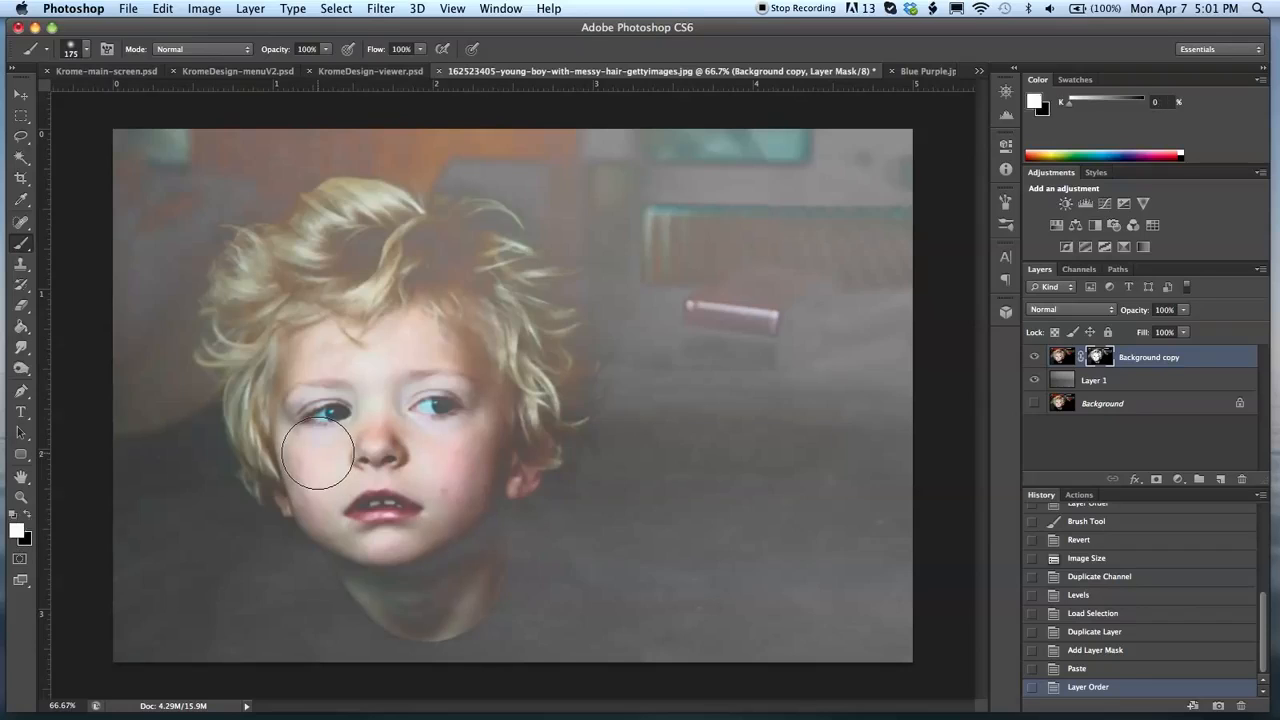
pyautogui.press('x')
pyautogui.press('x')
pyautogui.moveTo(287, 405)
pyautogui.mouseDown()
pyautogui.moveTo(328, 396)
pyautogui.moveTo(374, 425)
pyautogui.moveTo(414, 403)
pyautogui.moveTo(450, 420)
pyautogui.moveTo(462, 376)
pyautogui.moveTo(437, 316)
pyautogui.moveTo(373, 290)
pyautogui.moveTo(376, 344)
pyautogui.moveTo(353, 373)
pyautogui.moveTo(336, 347)
pyautogui.moveTo(312, 357)
pyautogui.moveTo(302, 436)
pyautogui.moveTo(386, 521)
pyautogui.moveTo(468, 461)
pyautogui.moveTo(476, 376)
pyautogui.moveTo(503, 360)
pyautogui.moveTo(468, 327)
pyautogui.moveTo(372, 289)
pyautogui.moveTo(298, 321)
pyautogui.moveTo(302, 288)
pyautogui.mouseUp()
pyautogui.moveTo(352, 254); pyautogui.dragTo(272, 300)
pyautogui.moveTo(285, 300)
pyautogui.mouseDown()
pyautogui.moveTo(306, 326)
pyautogui.moveTo(298, 436)
pyautogui.moveTo(286, 338)
pyautogui.mouseUp()
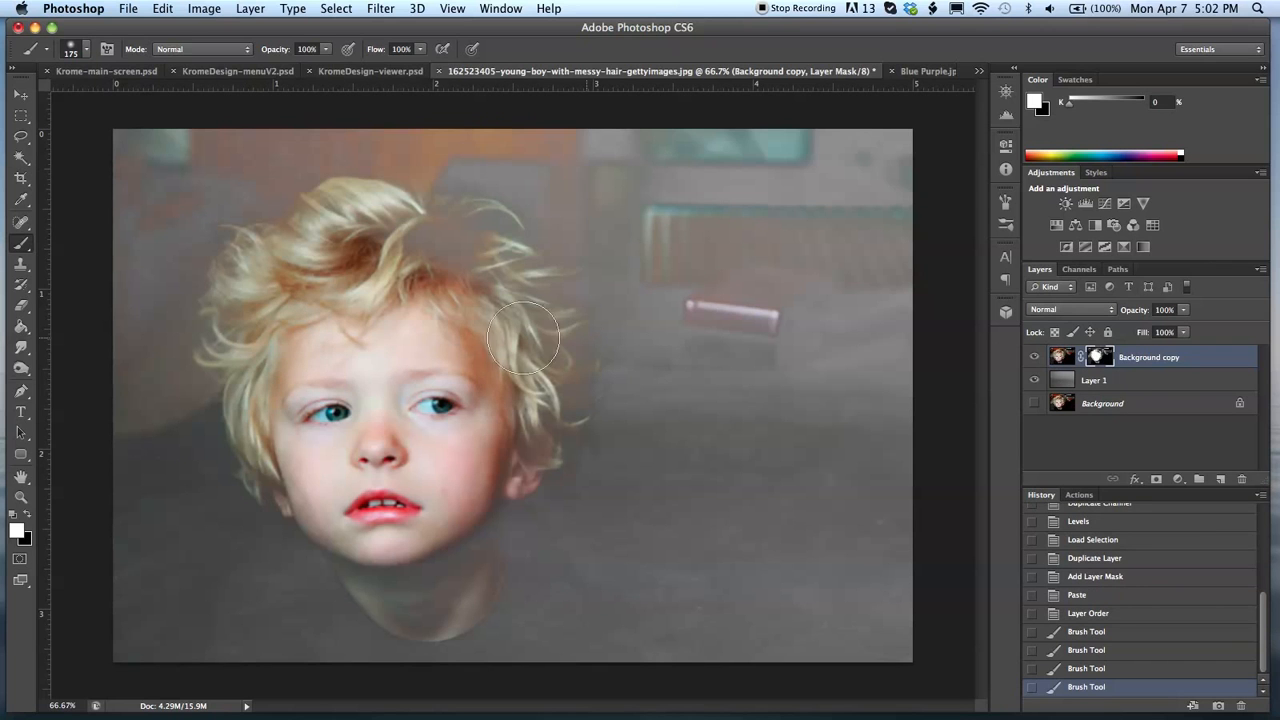
pyautogui.moveTo(448, 287)
pyautogui.mouseDown()
pyautogui.moveTo(417, 250)
pyautogui.moveTo(447, 268)
pyautogui.moveTo(505, 410)
pyautogui.moveTo(499, 460)
pyautogui.moveTo(504, 427)
pyautogui.mouseUp()
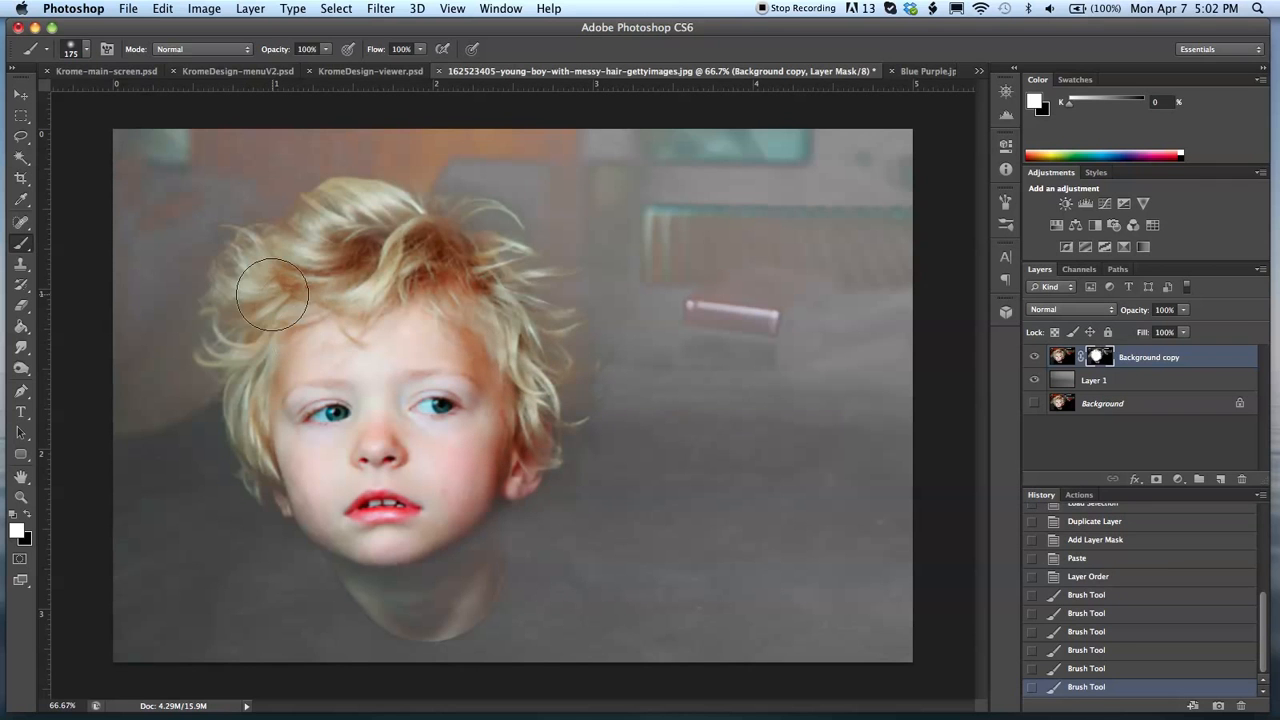
pyautogui.moveTo(281, 428)
pyautogui.mouseDown()
pyautogui.moveTo(305, 465)
pyautogui.moveTo(316, 405)
pyautogui.mouseUp()
pyautogui.moveTo(360, 518)
pyautogui.mouseDown()
pyautogui.moveTo(420, 556)
pyautogui.moveTo(446, 520)
pyautogui.moveTo(462, 532)
pyautogui.mouseUp()
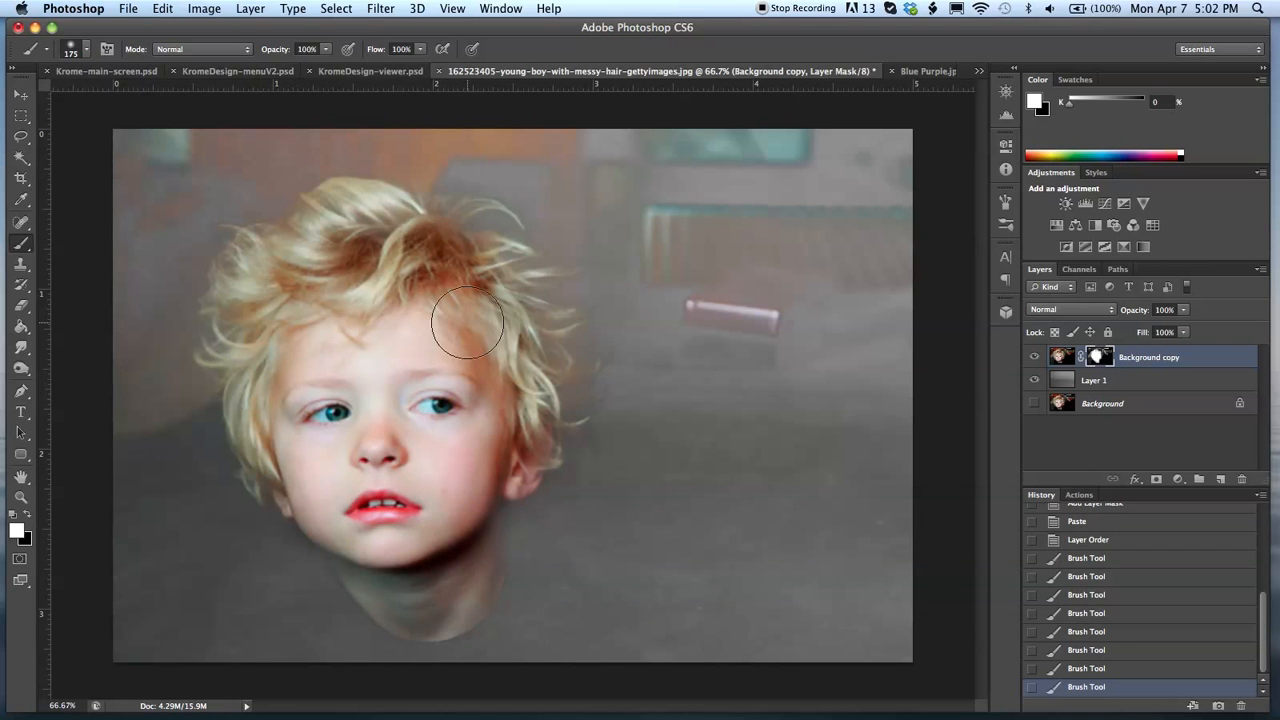
# - Paint black on the layer mask around the head to hide the remaining room background up to the hair edges
pyautogui.press('x')
pyautogui.moveTo(722, 332)
pyautogui.mouseDown()
pyautogui.moveTo(736, 298)
pyautogui.moveTo(751, 326)
pyautogui.moveTo(724, 305)
pyautogui.moveTo(703, 311)
pyautogui.moveTo(639, 243)
pyautogui.moveTo(678, 130)
pyautogui.moveTo(729, 253)
pyautogui.moveTo(796, 298)
pyautogui.moveTo(836, 138)
pyautogui.moveTo(886, 181)
pyautogui.moveTo(884, 114)
pyautogui.moveTo(661, 161)
pyautogui.moveTo(570, 129)
pyautogui.moveTo(504, 142)
pyautogui.moveTo(577, 218)
pyautogui.mouseUp()
pyautogui.moveTo(457, 128)
pyautogui.mouseDown()
pyautogui.moveTo(372, 120)
pyautogui.moveTo(242, 139)
pyautogui.moveTo(214, 218)
pyautogui.moveTo(185, 135)
pyautogui.moveTo(157, 163)
pyautogui.moveTo(127, 167)
pyautogui.moveTo(122, 116)
pyautogui.mouseUp()
pyautogui.moveTo(277, 147)
pyautogui.mouseDown()
pyautogui.moveTo(371, 143)
pyautogui.moveTo(432, 161)
pyautogui.moveTo(537, 156)
pyautogui.moveTo(604, 237)
pyautogui.moveTo(650, 337)
pyautogui.moveTo(651, 386)
pyautogui.moveTo(706, 329)
pyautogui.moveTo(795, 348)
pyautogui.moveTo(820, 314)
pyautogui.mouseUp()
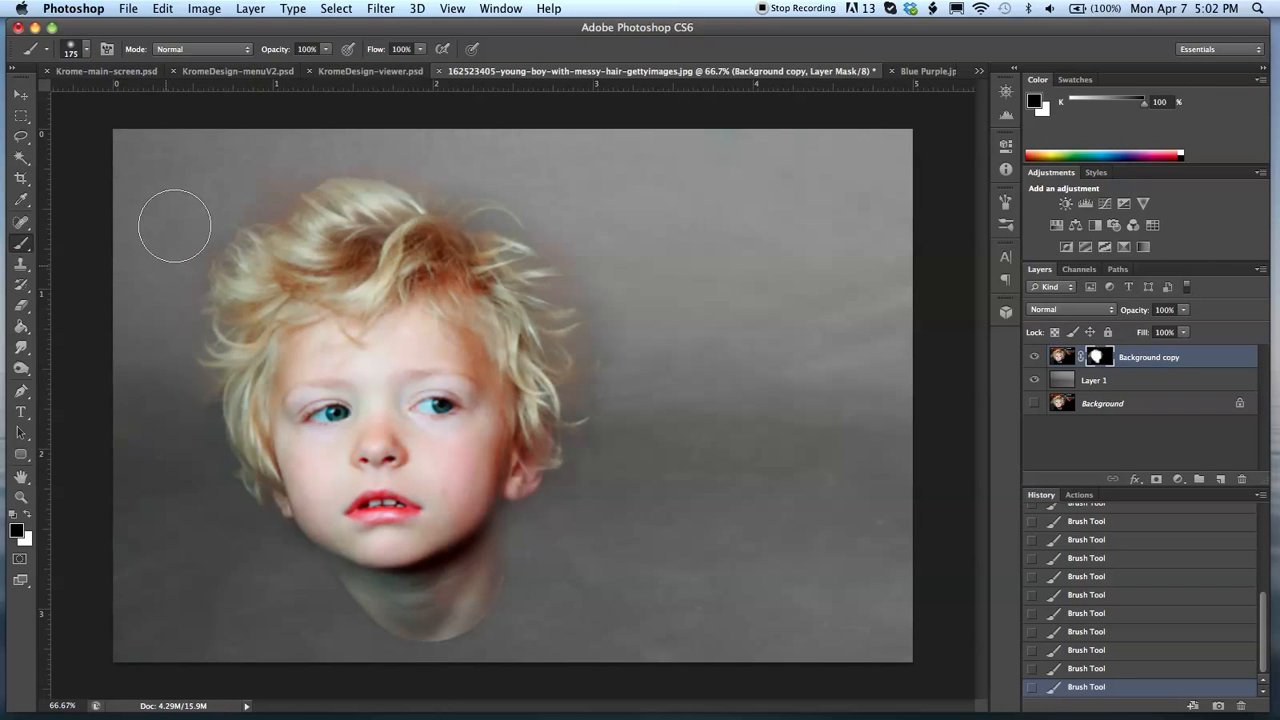
pyautogui.moveTo(193, 238); pyautogui.dragTo(279, 171)
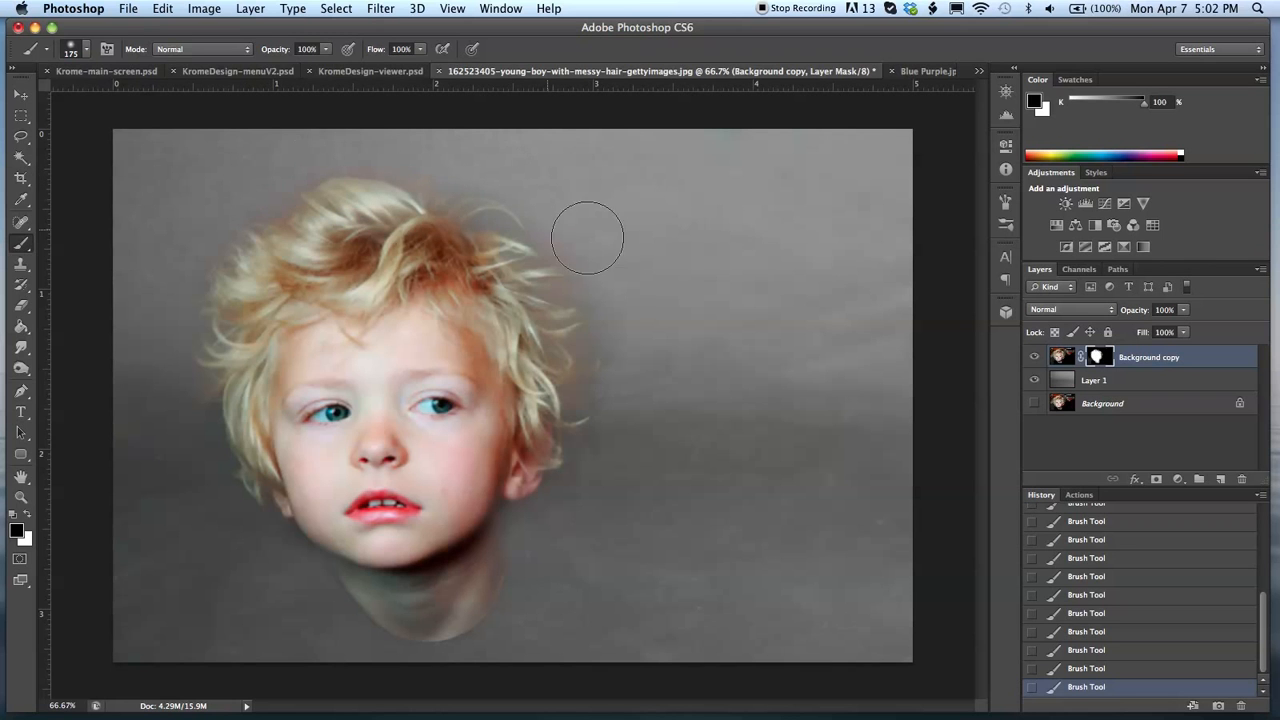
pyautogui.moveTo(589, 466); pyautogui.dragTo(582, 503)
# - Reduce the brush size to 50 and paint white on the mask along the ear, nearby hair and neck edge to restore them
pyautogui.press('super+equal')
pyautogui.press('super+equal')
pyautogui.press('space')
pyautogui.moveTo(543, 503); pyautogui.dragTo(528, 231)
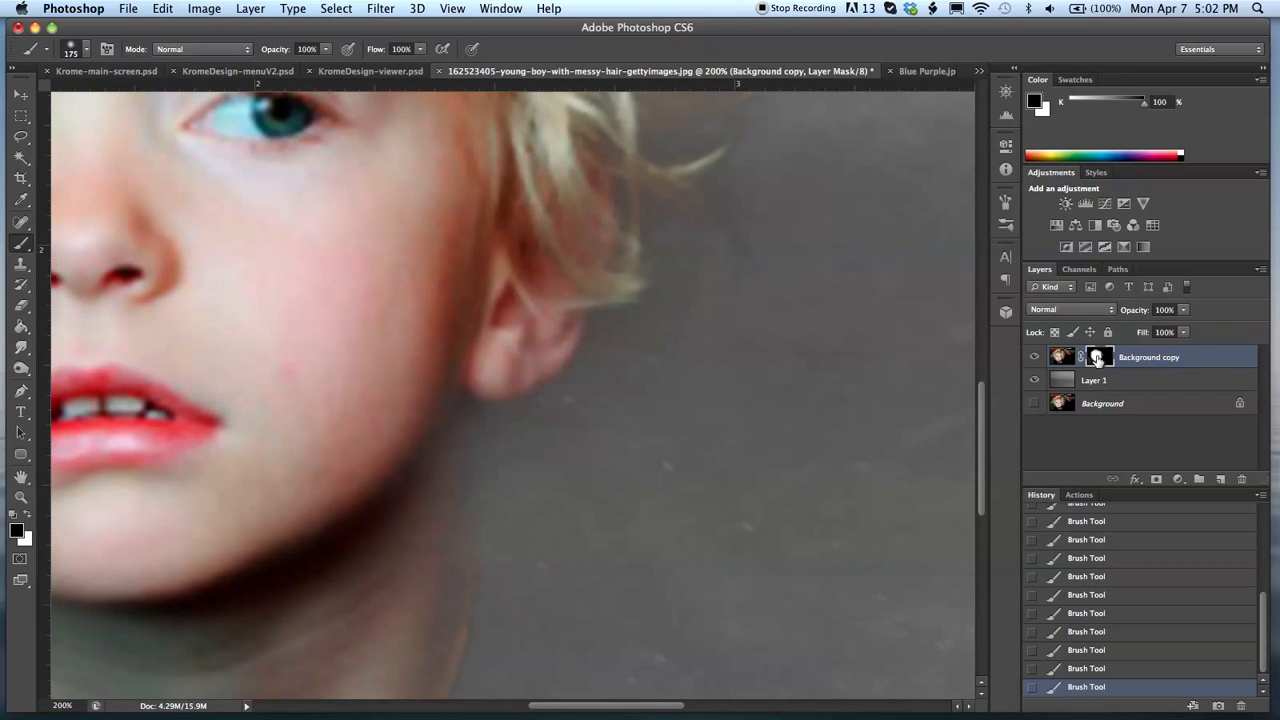
pyautogui.press('[')
pyautogui.press('[')
pyautogui.press('[')
pyautogui.press('[')
pyautogui.press('[')
pyautogui.press('[')
pyautogui.press('[')
pyautogui.press('[')
pyautogui.press('x')
pyautogui.moveTo(482, 397)
pyautogui.mouseDown()
pyautogui.moveTo(484, 339)
pyautogui.moveTo(494, 375)
pyautogui.moveTo(523, 355)
pyautogui.moveTo(559, 287)
pyautogui.moveTo(585, 145)
pyautogui.mouseUp()
pyautogui.moveTo(405, 366)
pyautogui.mouseDown()
pyautogui.moveTo(439, 435)
pyautogui.moveTo(428, 394)
pyautogui.moveTo(436, 573)
pyautogui.moveTo(431, 613)
pyautogui.moveTo(355, 716)
pyautogui.mouseUp()
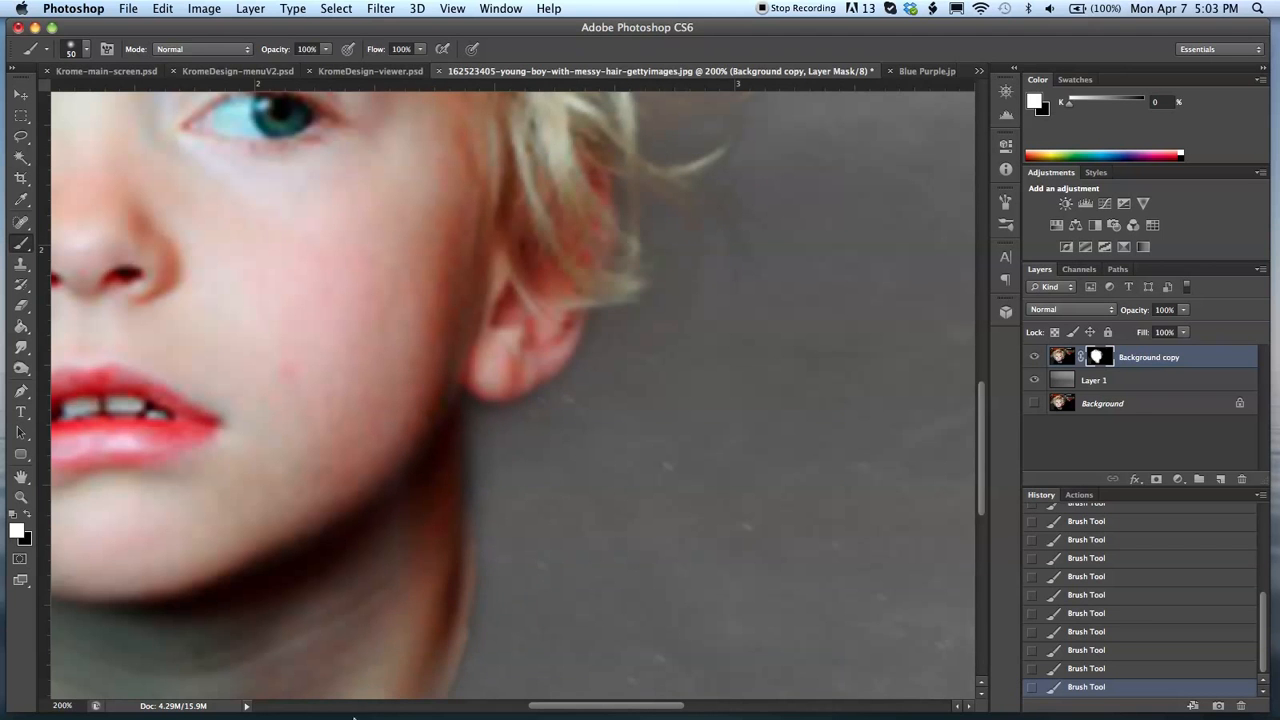
# - Hide the Layer 1 backdrop and the masked Background copy, and show only the original Background photo
pyautogui.press('super+minus')
pyautogui.press('super+minus')
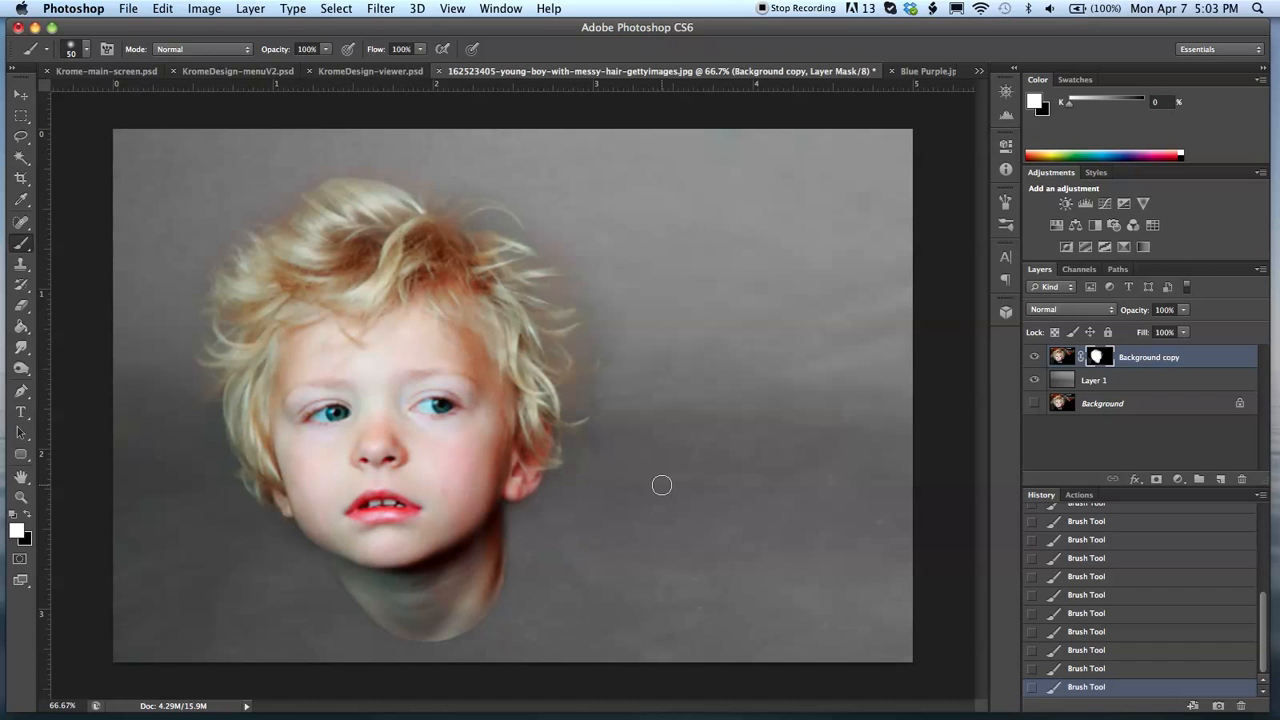
pyautogui.click(1032, 381)
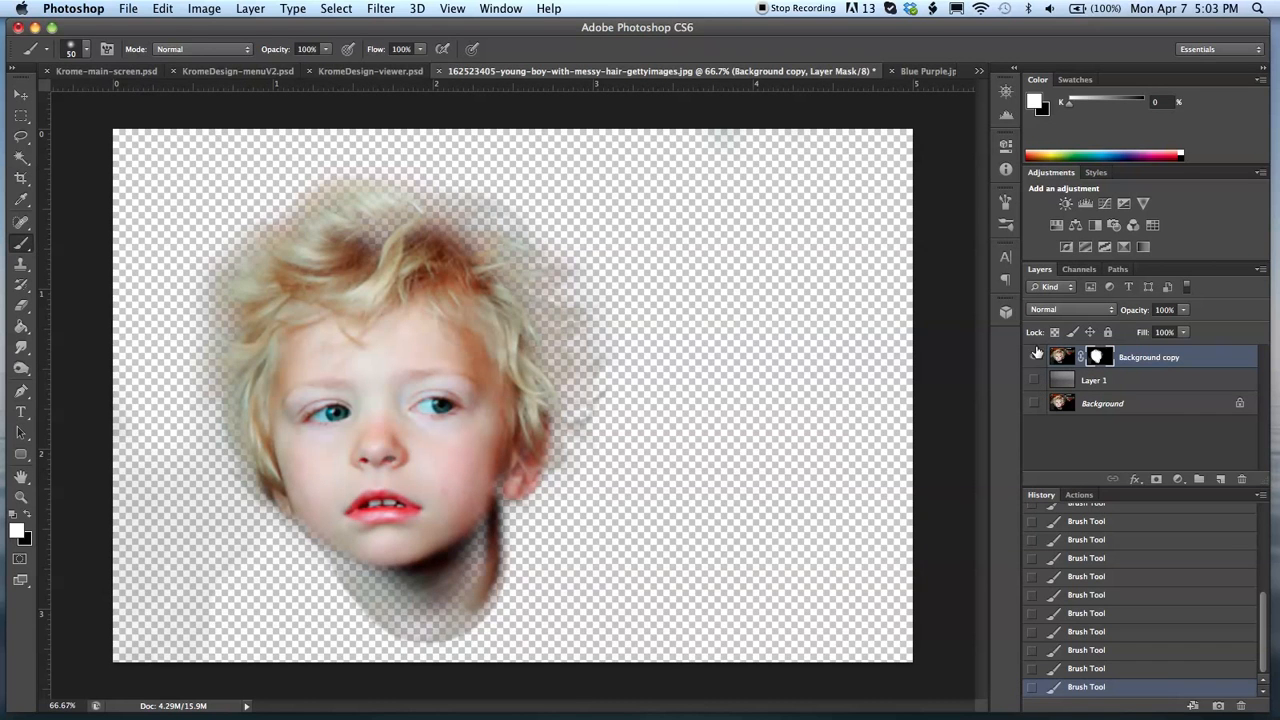
pyautogui.click(1036, 356)
pyautogui.click(1034, 404)
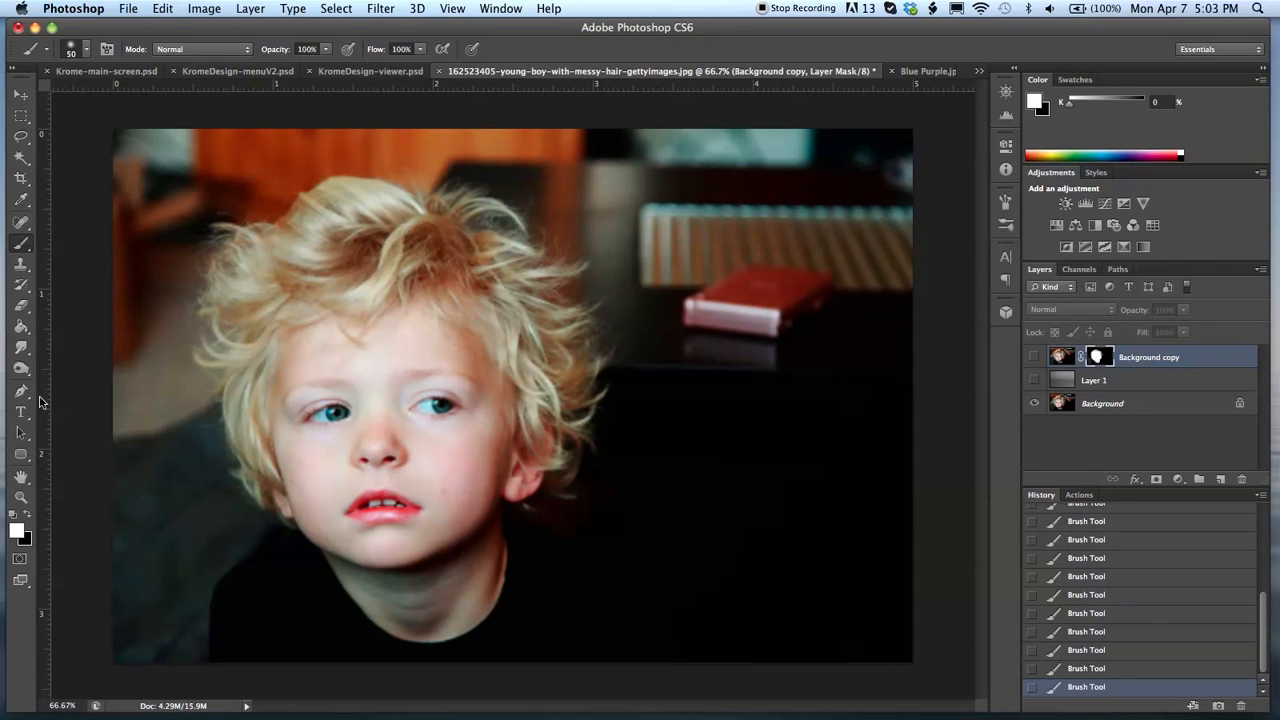
# - Start a Pen path at the photo's lower edge, tracing the shoulder on the image's left side up to the neck and across the mouth
pyautogui.click(20, 390)
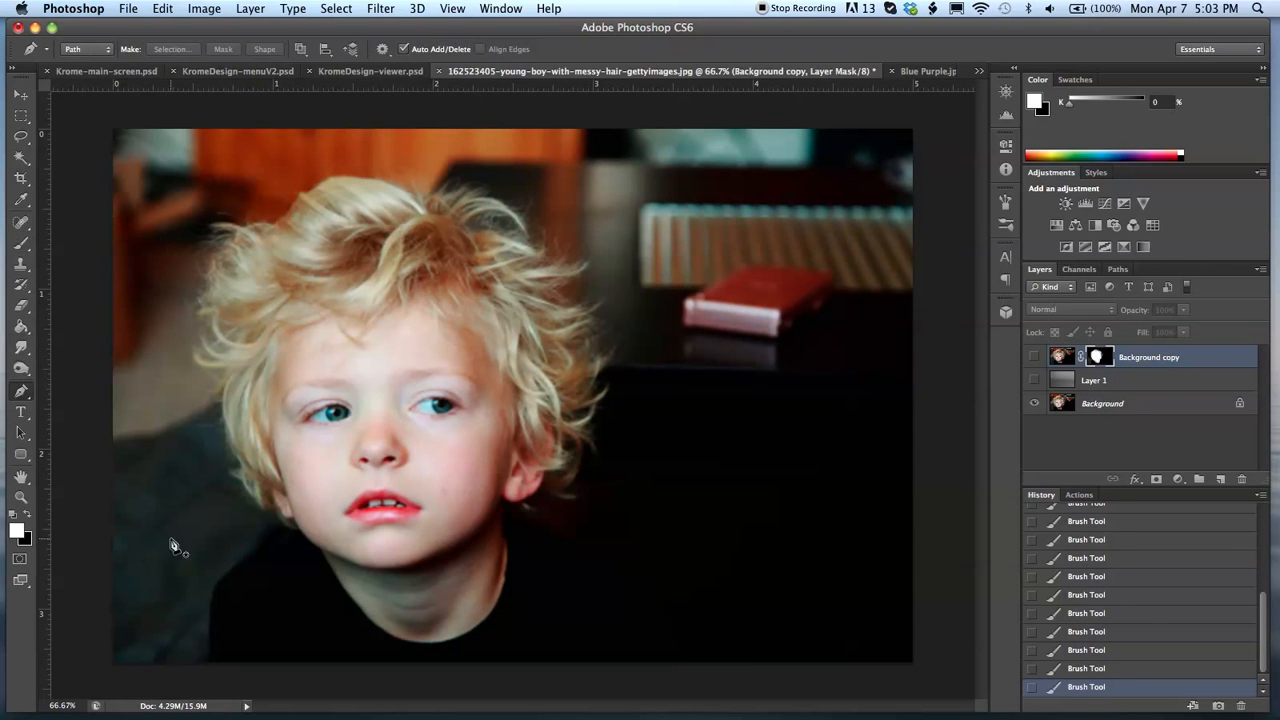
pyautogui.click(208, 663)
pyautogui.moveTo(212, 605); pyautogui.dragTo(219, 588)
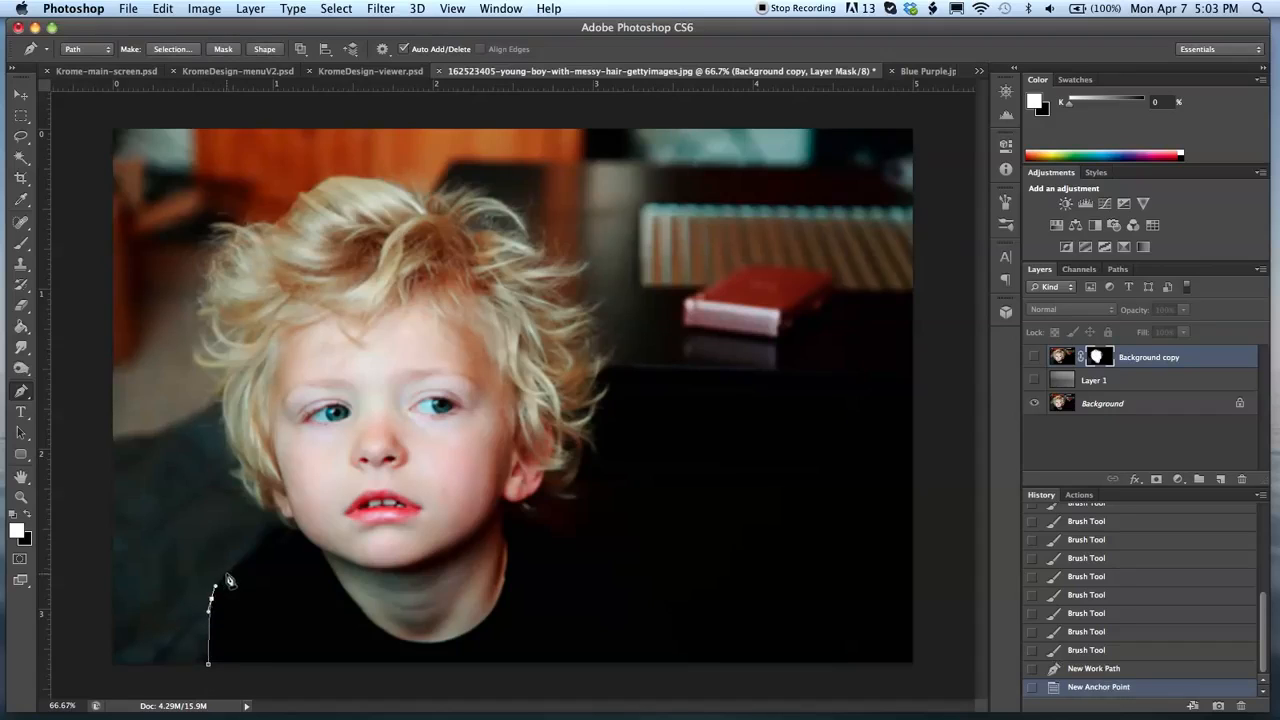
pyautogui.click(231, 571)
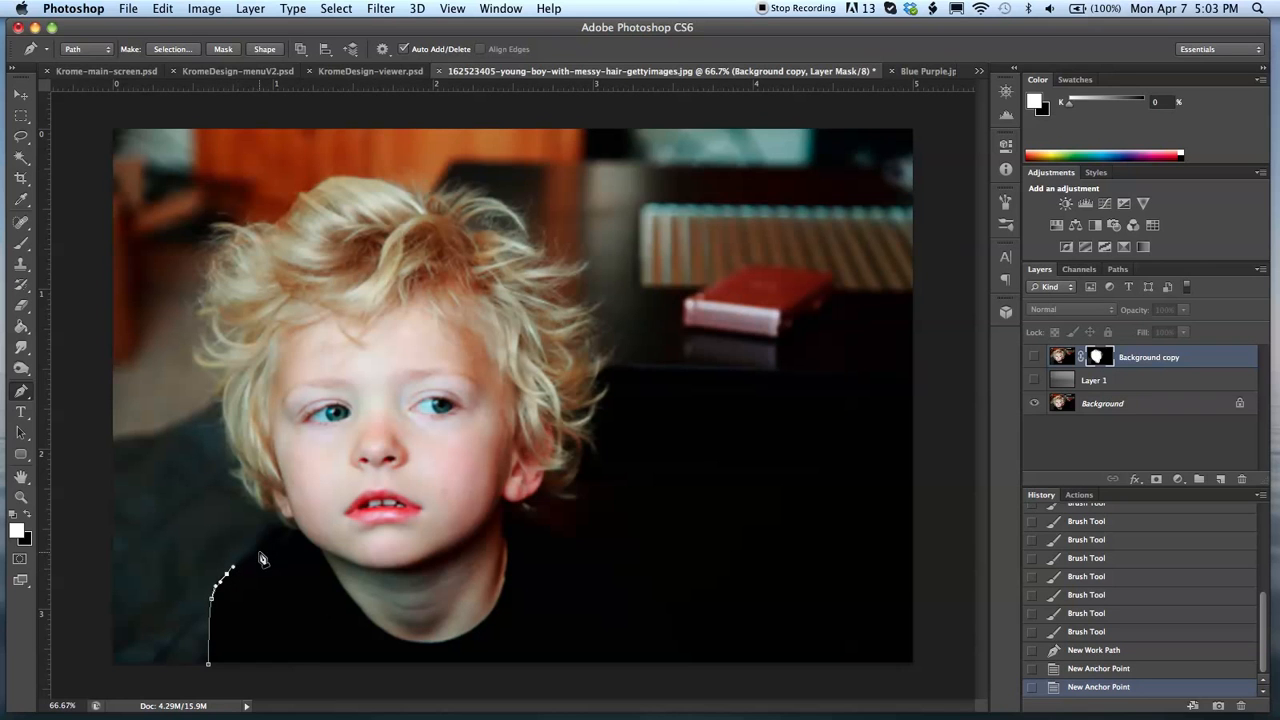
pyautogui.click(257, 548)
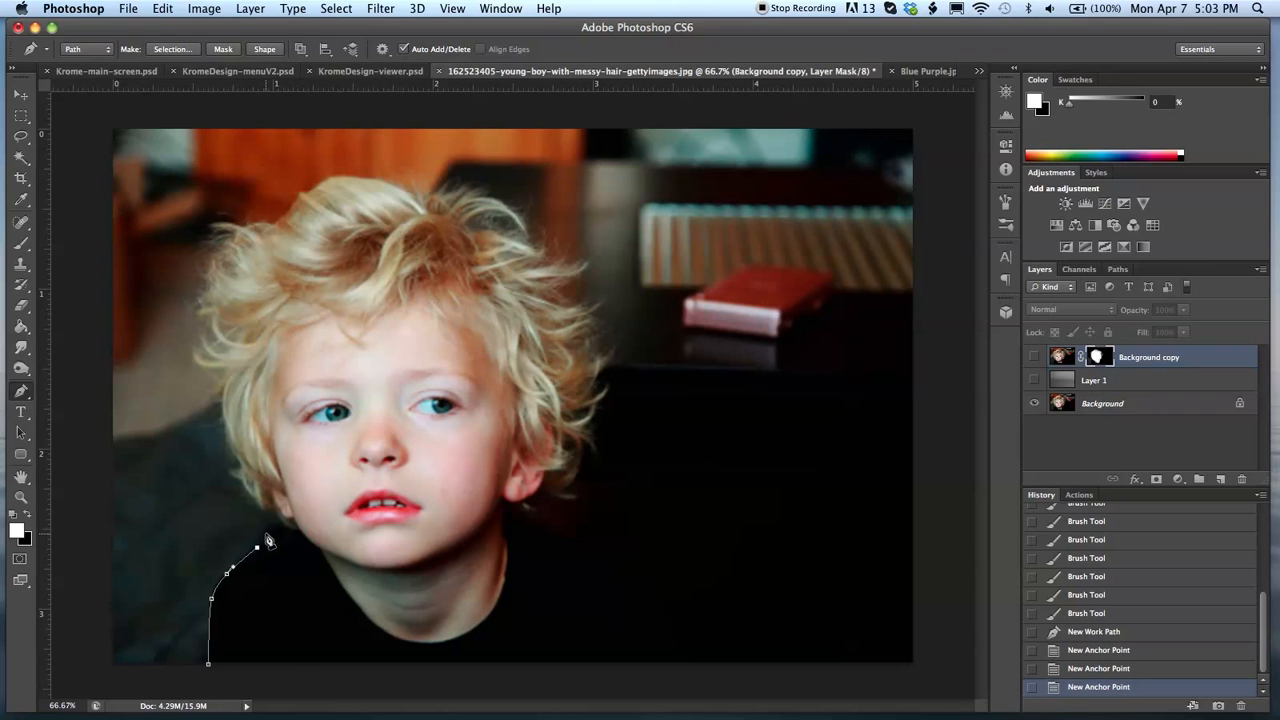
pyautogui.moveTo(272, 529); pyautogui.dragTo(272, 528)
pyautogui.click(306, 522)
pyautogui.click(436, 498)
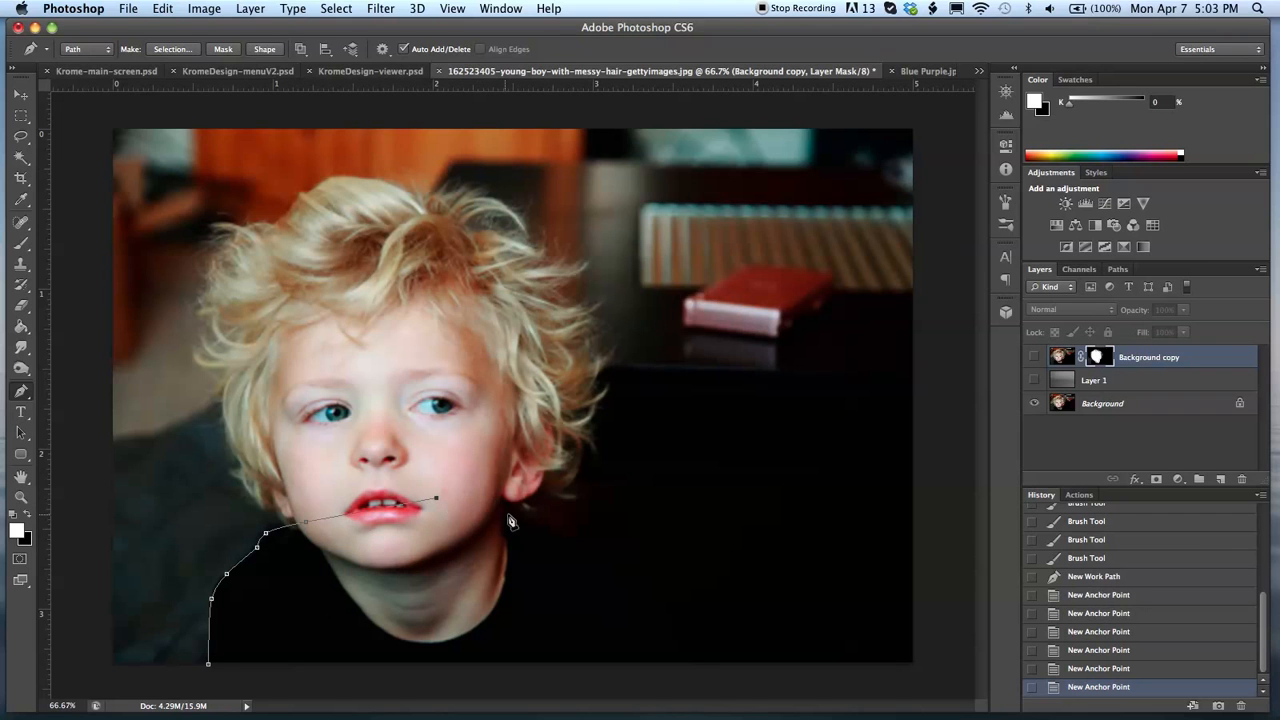
# - Continue the path from below the visible ear along the other shoulder to the photo's lower edge and close it at its starting point
pyautogui.click(500, 512)
pyautogui.moveTo(542, 534); pyautogui.dragTo(543, 534)
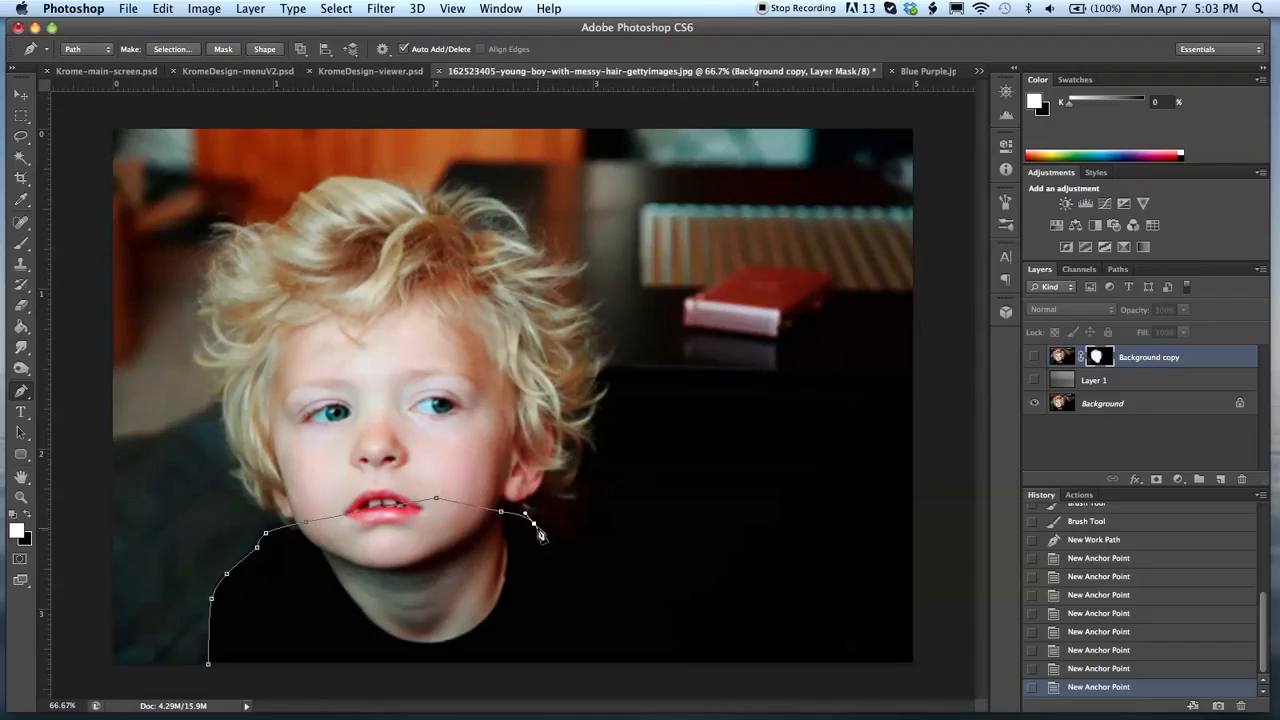
pyautogui.click(533, 525)
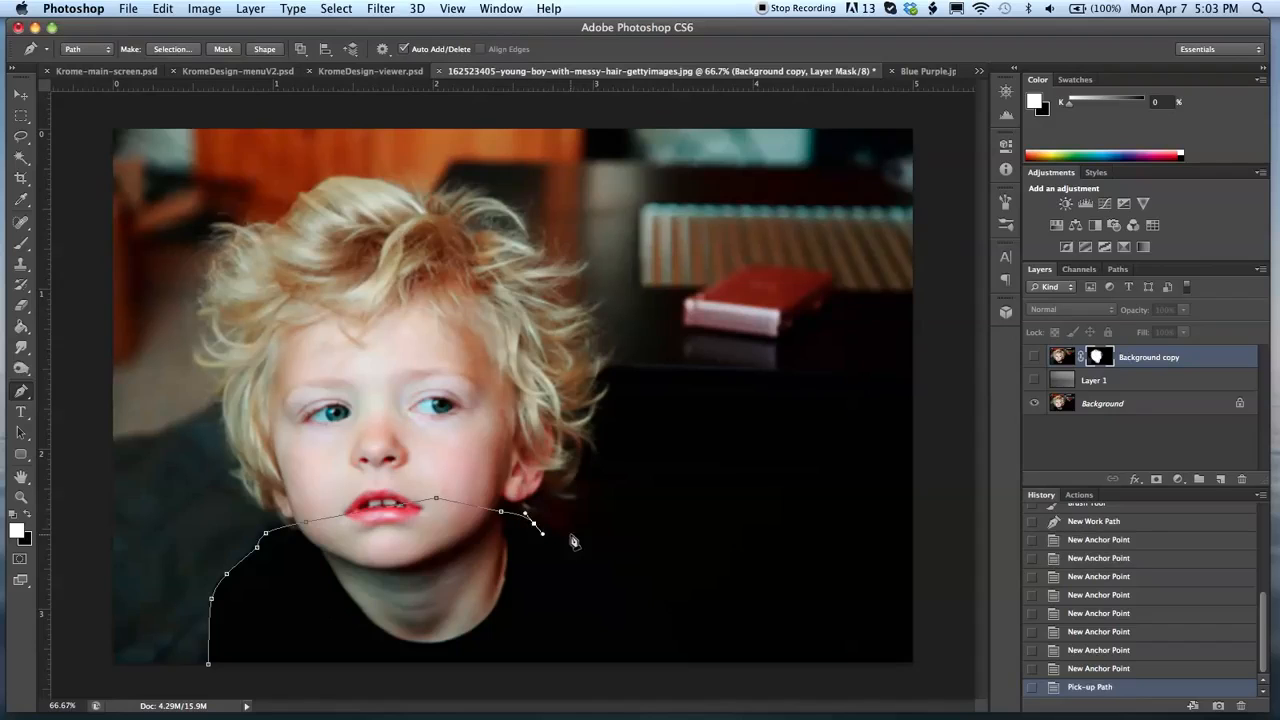
pyautogui.click(534, 527)
pyautogui.moveTo(594, 548); pyautogui.dragTo(614, 562)
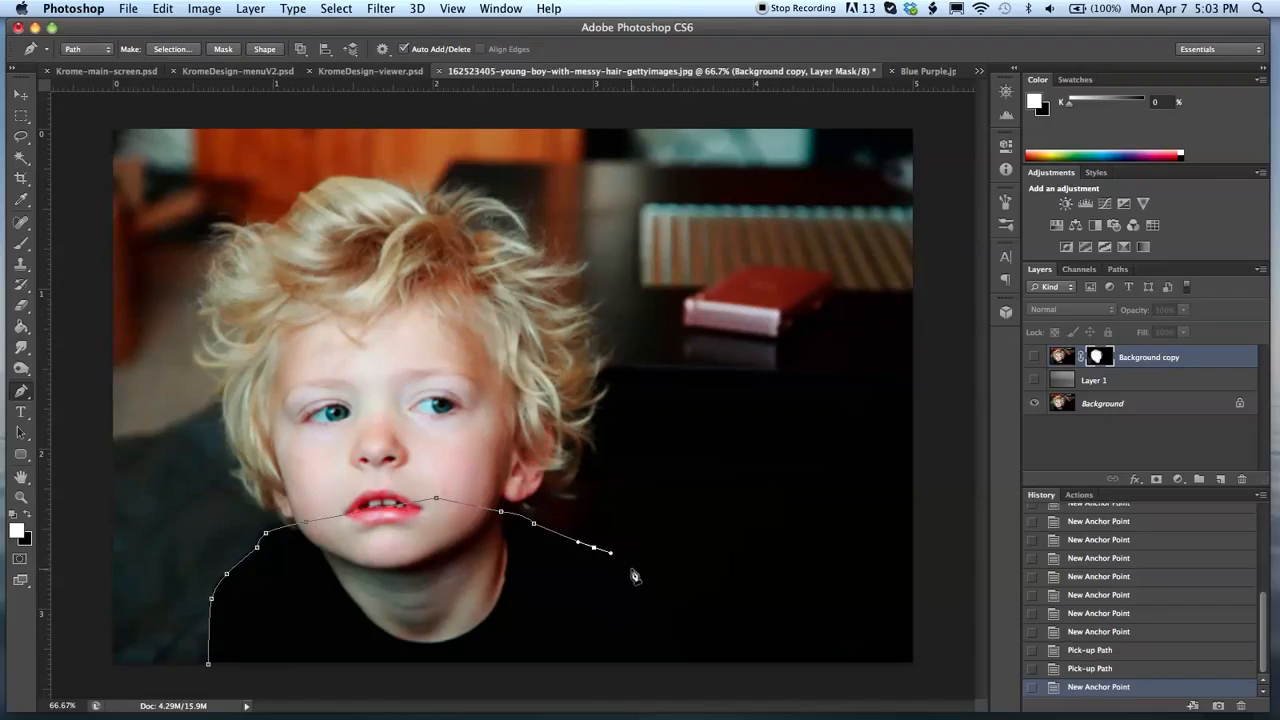
pyautogui.moveTo(643, 587); pyautogui.dragTo(642, 583)
pyautogui.click(651, 629)
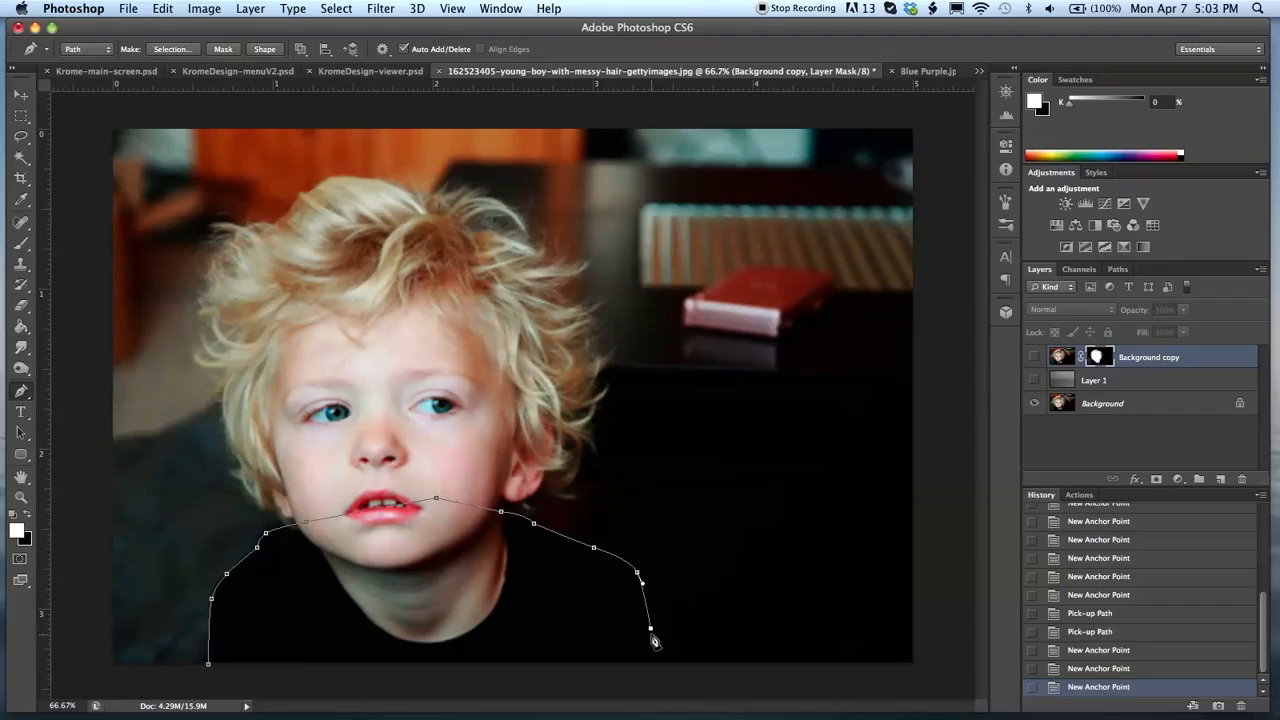
pyautogui.click(655, 665)
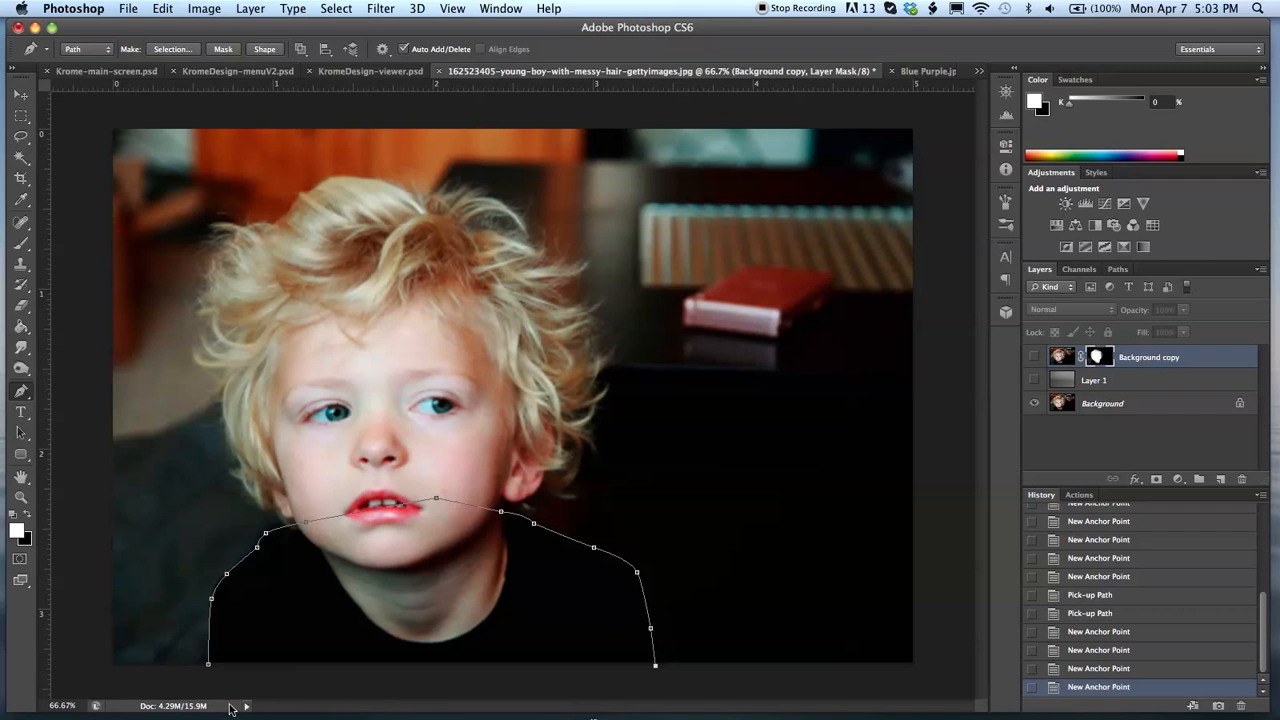
pyautogui.click(210, 668)
pyautogui.click(210, 668)
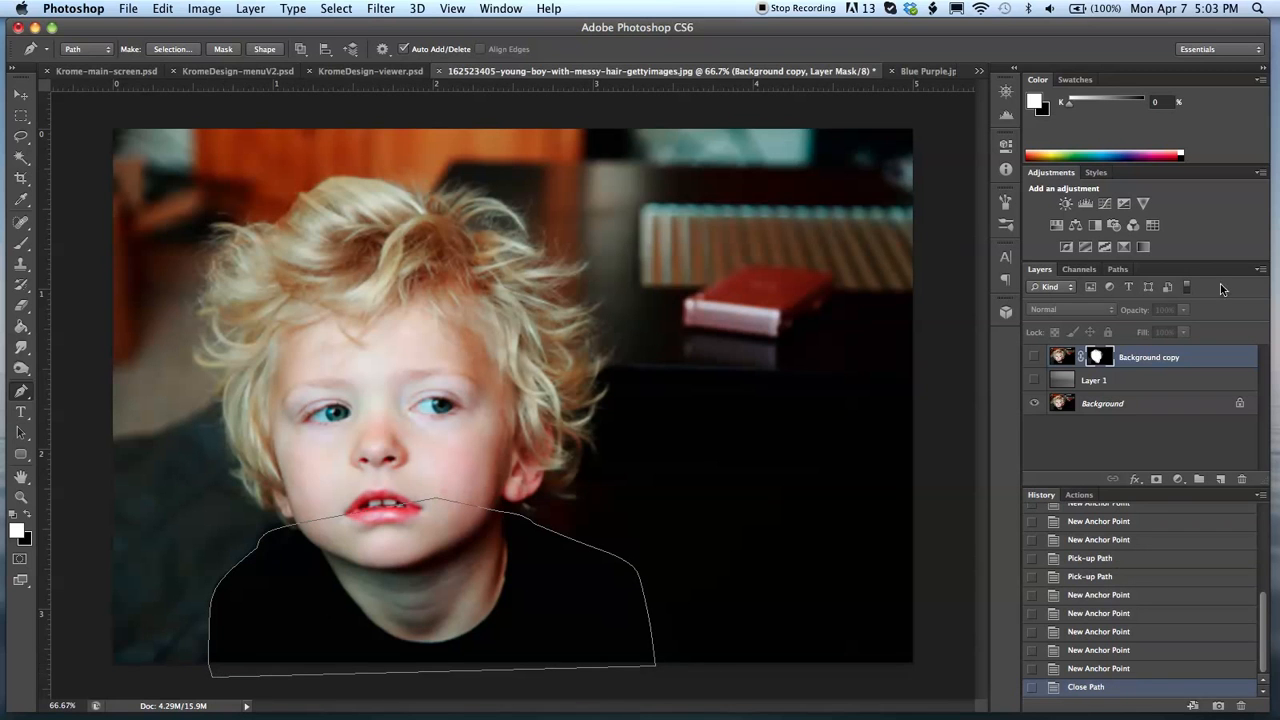
# - Load the closed Work Path around the boy's shirt as a selection and return to the layer list
pyautogui.click(1116, 270)
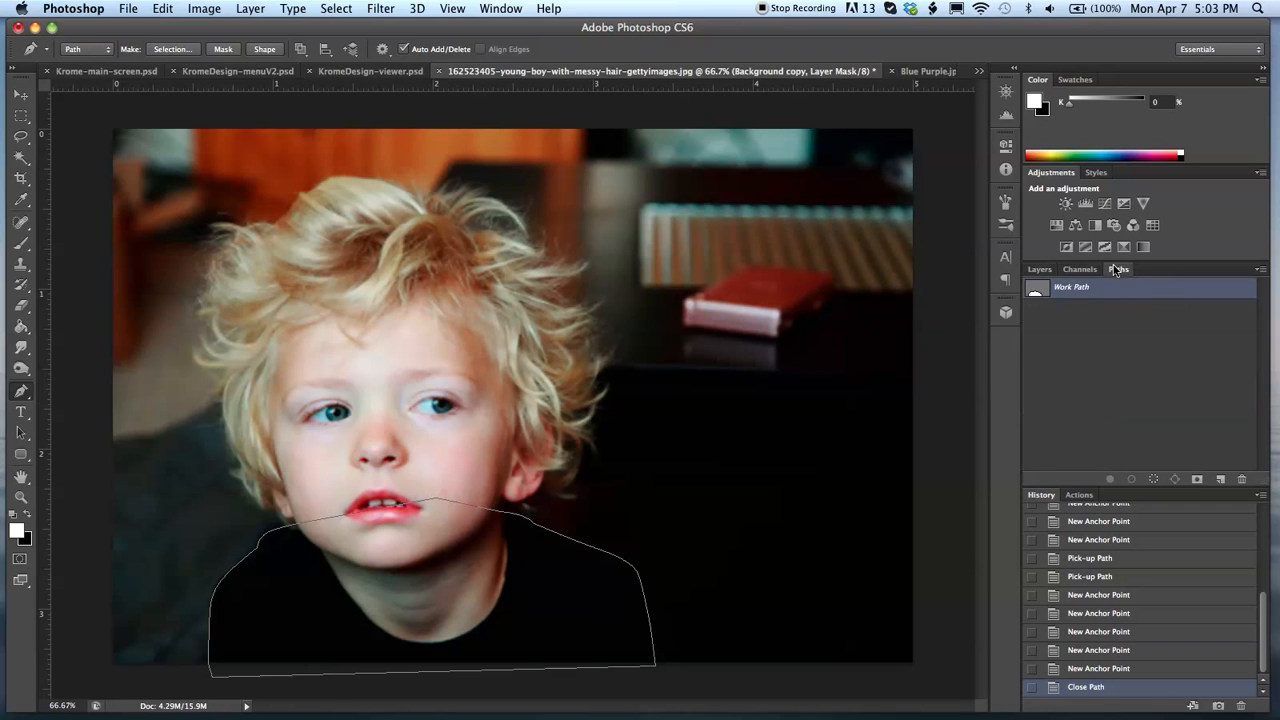
pyautogui.keyDown('super'); pyautogui.click(1035, 296); pyautogui.keyUp('super')
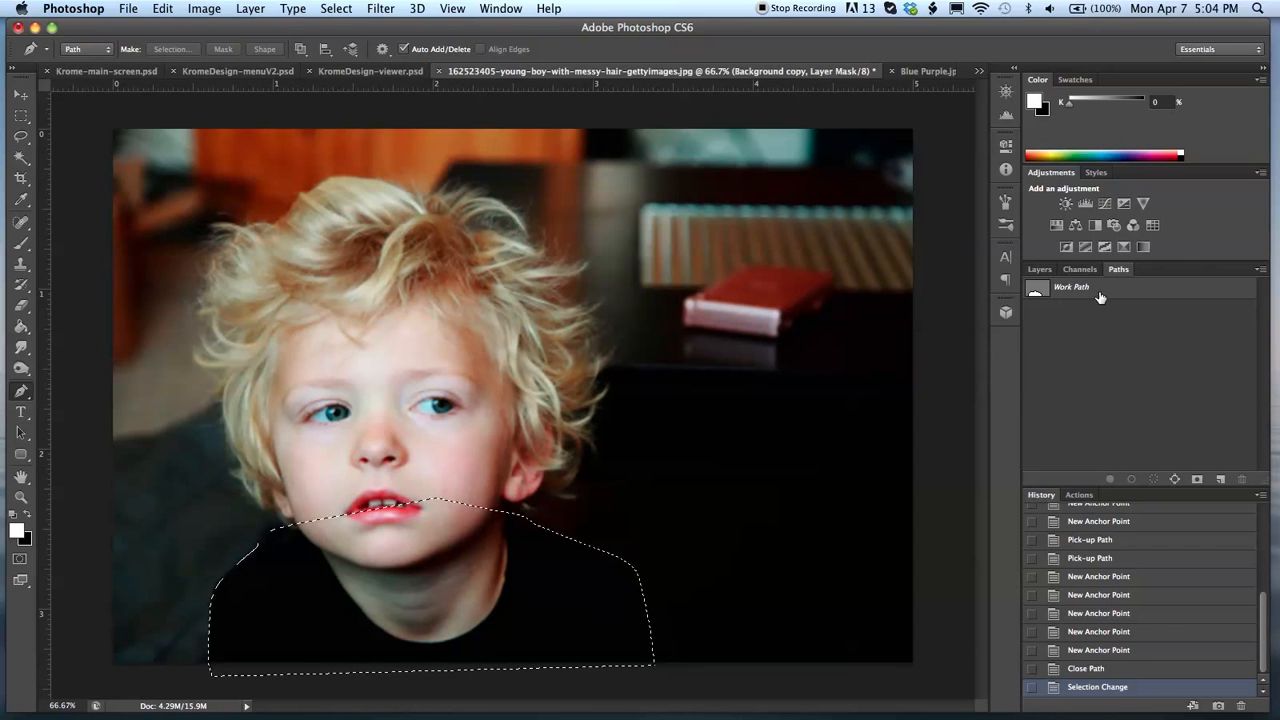
pyautogui.click(1037, 271)
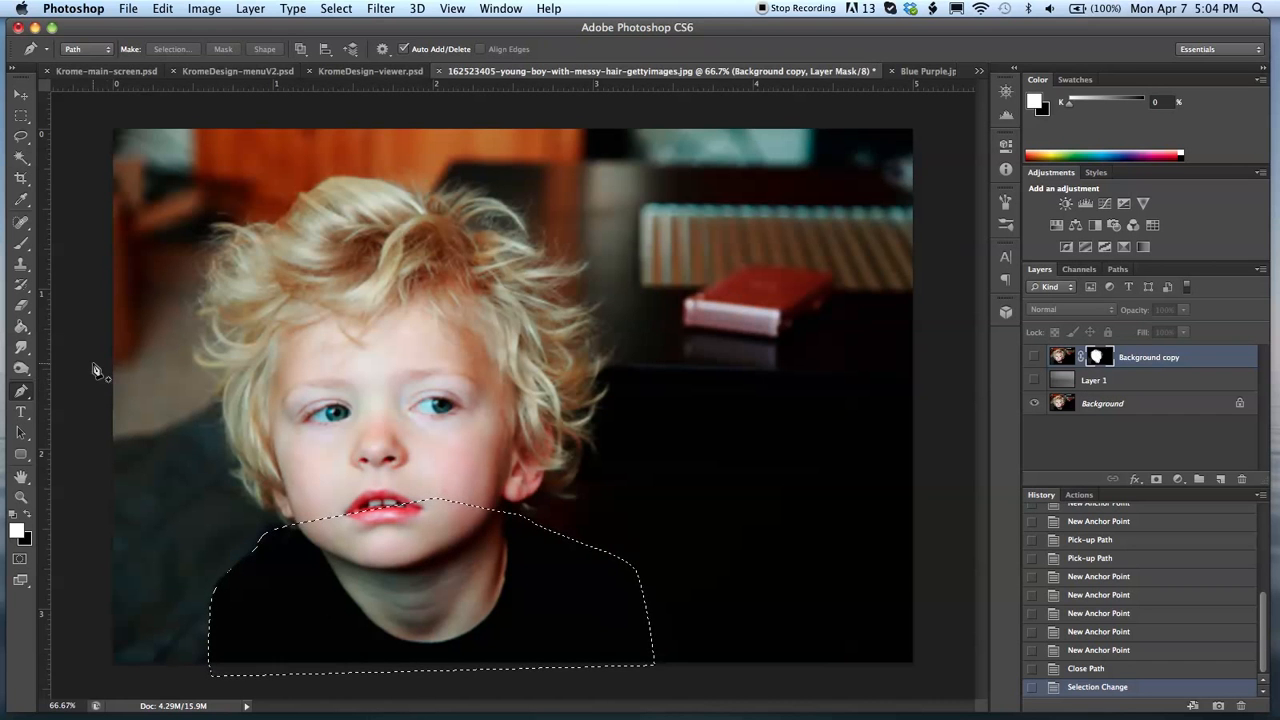
# - Hide the original Background layer and show Layer 1 and the masked Background copy again
pyautogui.click(1035, 404)
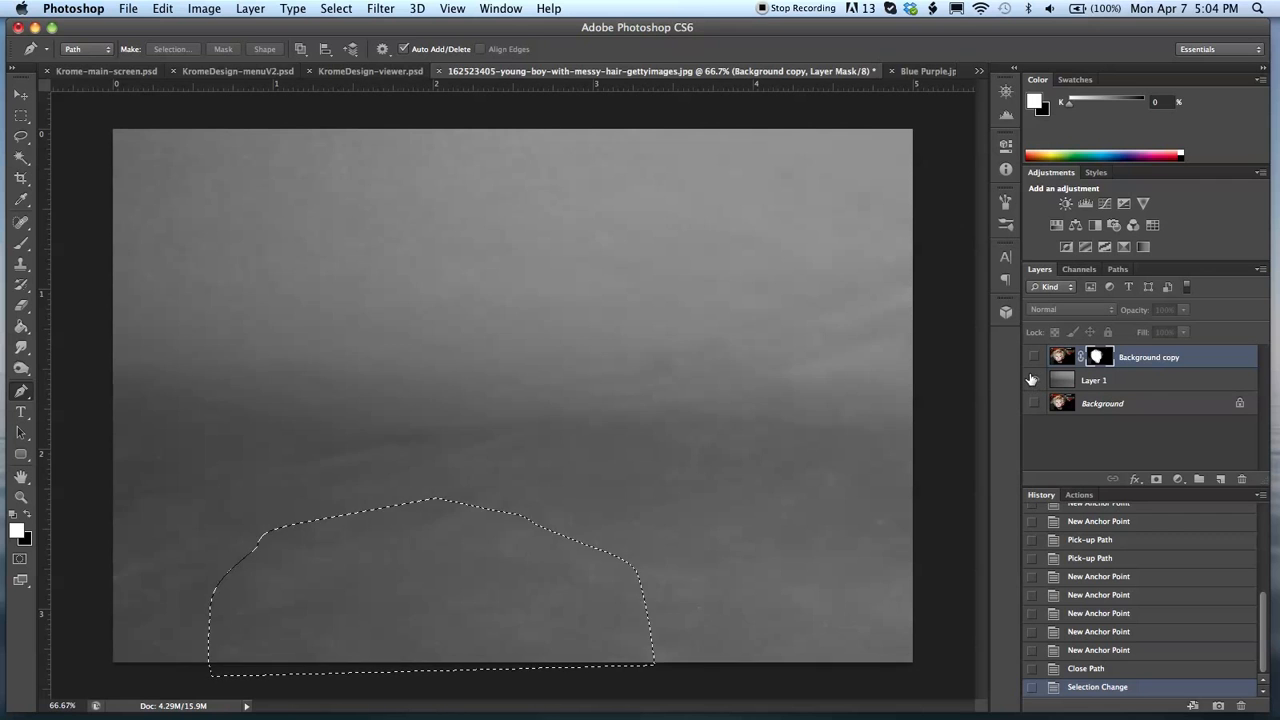
pyautogui.click(1035, 380)
pyautogui.click(1035, 357)
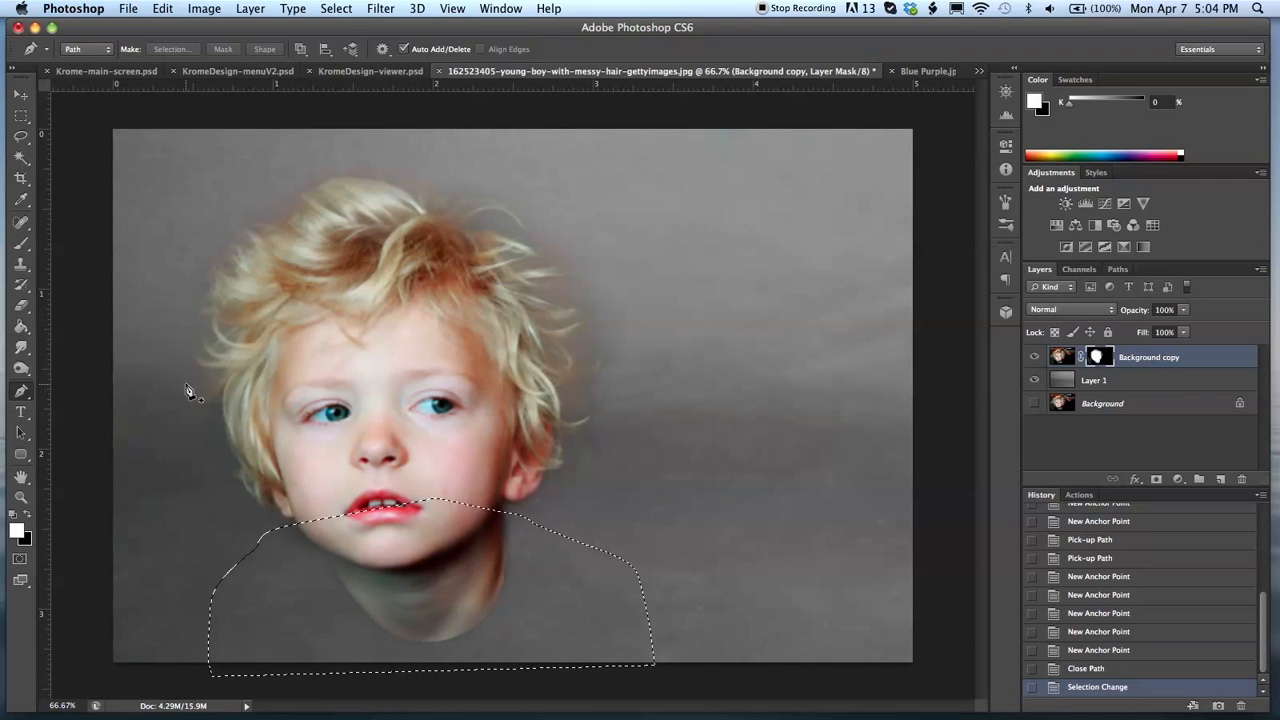
# - Enlarge the brush to 175, paint white on the Background copy's mask inside the selection to reveal the neck and black shirt, and deselect
pyautogui.click(22, 244)
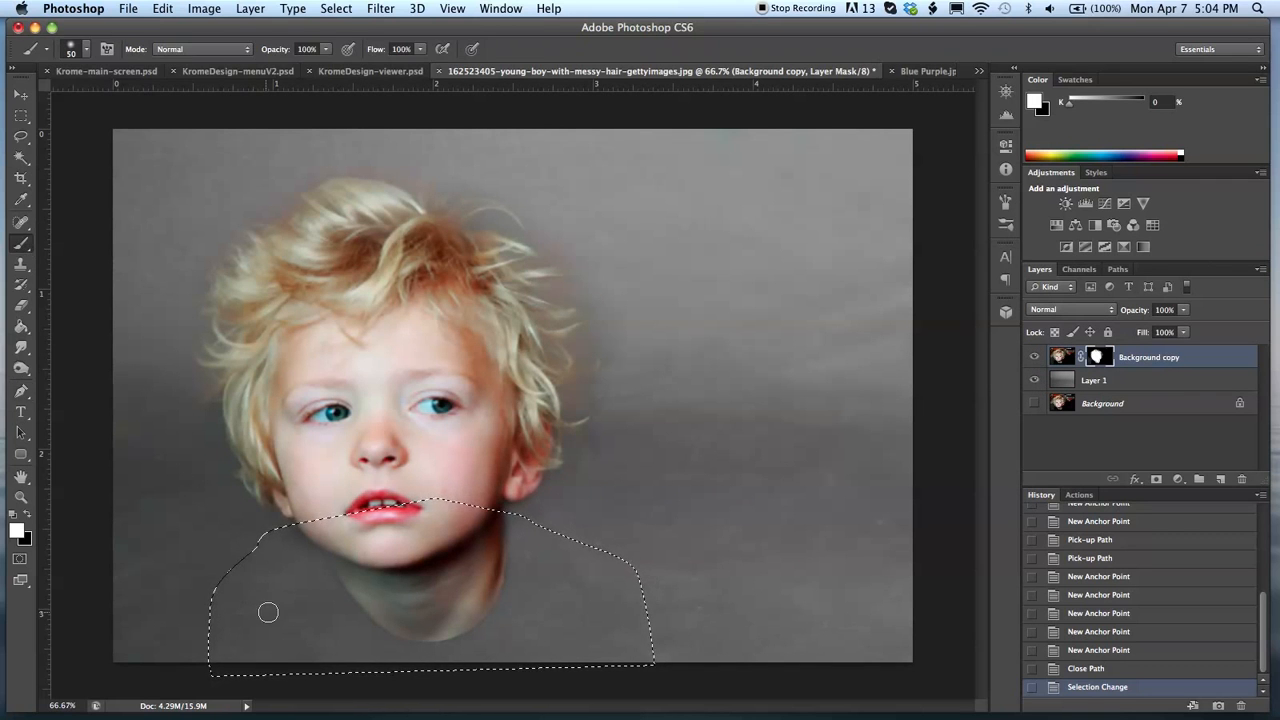
pyautogui.press(']')
pyautogui.press(']')
pyautogui.press(']')
pyautogui.press(']')
pyautogui.press(']')
pyautogui.press(']')
pyautogui.press(']')
pyautogui.moveTo(306, 585)
pyautogui.mouseDown()
pyautogui.moveTo(300, 608)
pyautogui.moveTo(286, 529)
pyautogui.moveTo(263, 594)
pyautogui.mouseUp()
pyautogui.press(']')
pyautogui.moveTo(356, 553); pyautogui.dragTo(425, 658)
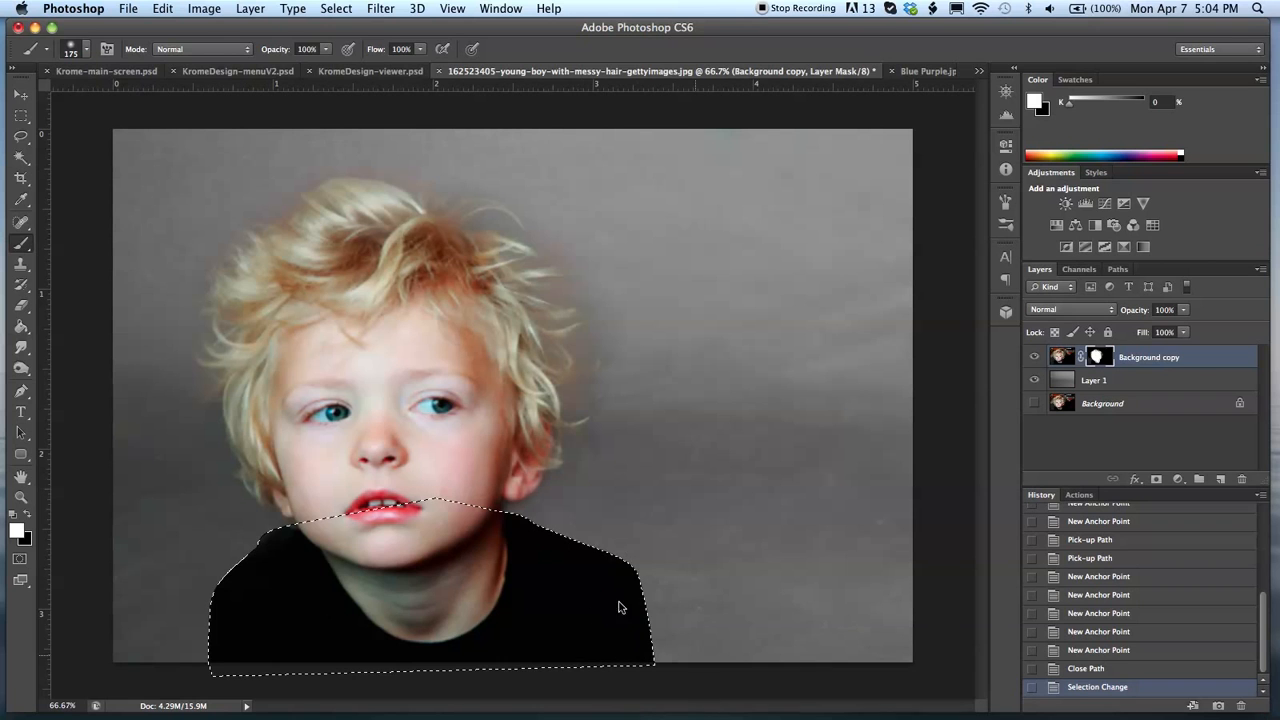
pyautogui.press('super+d')
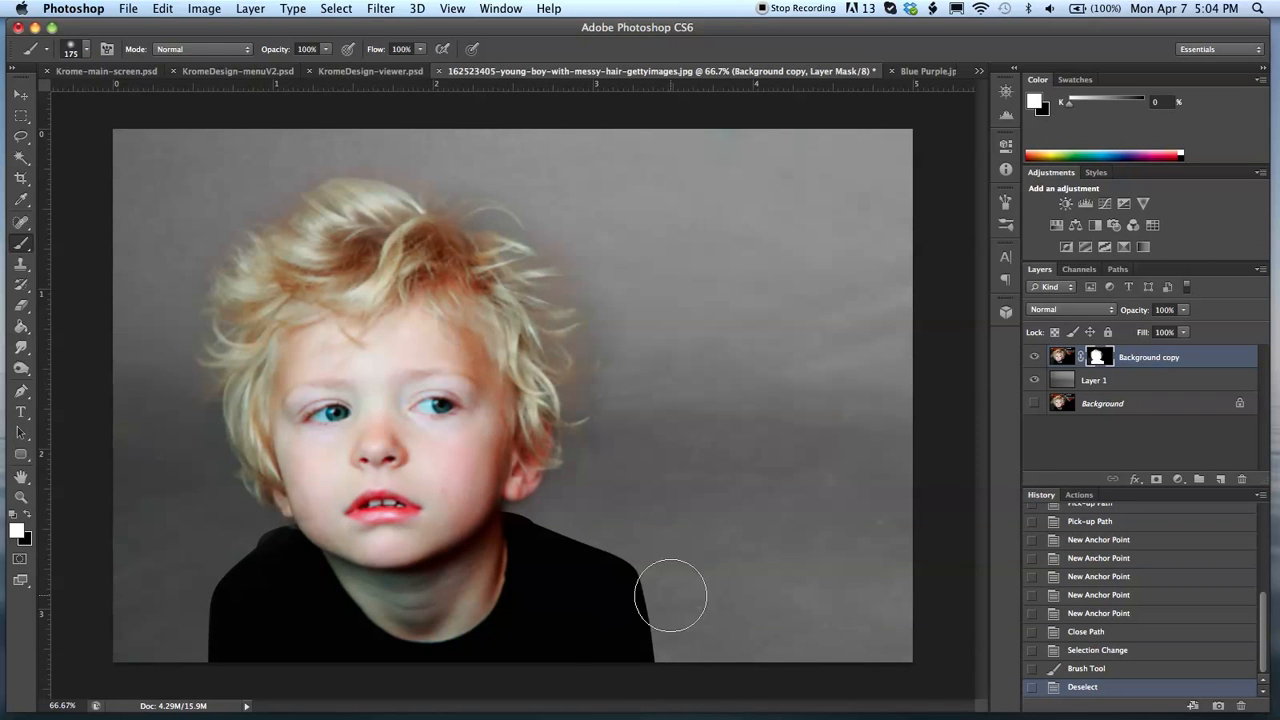
pyautogui.press('super+minus')
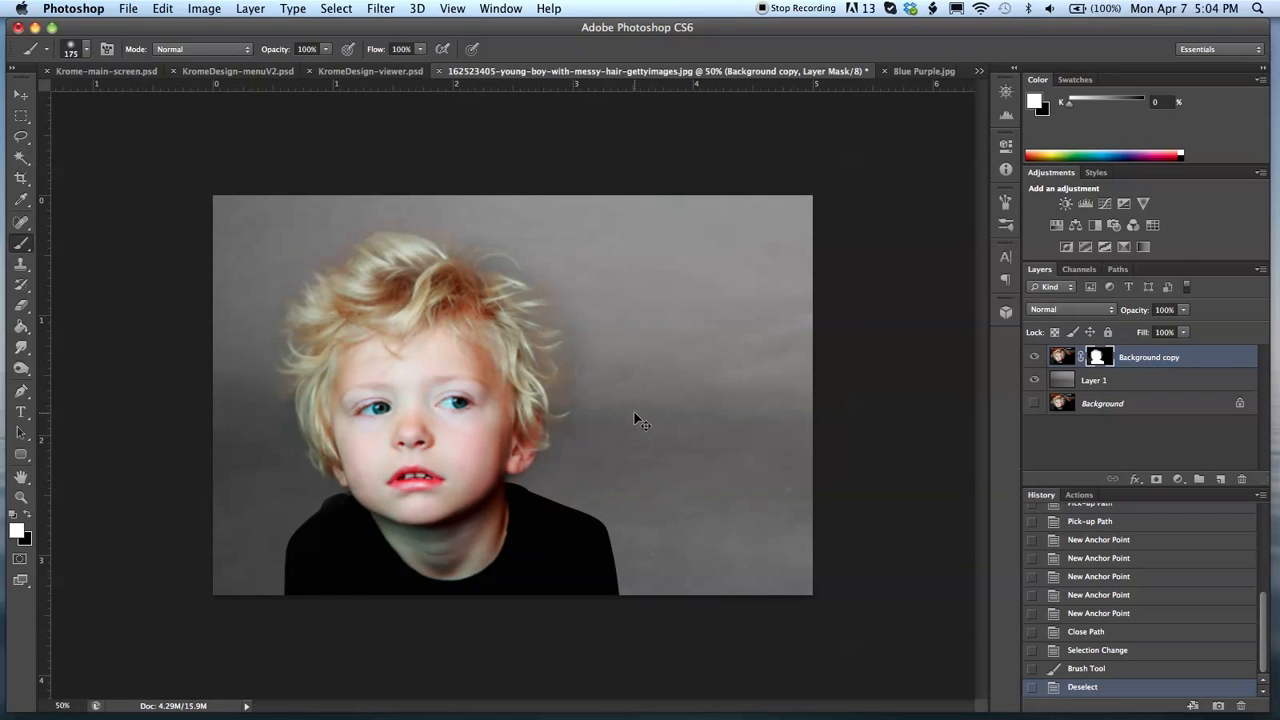